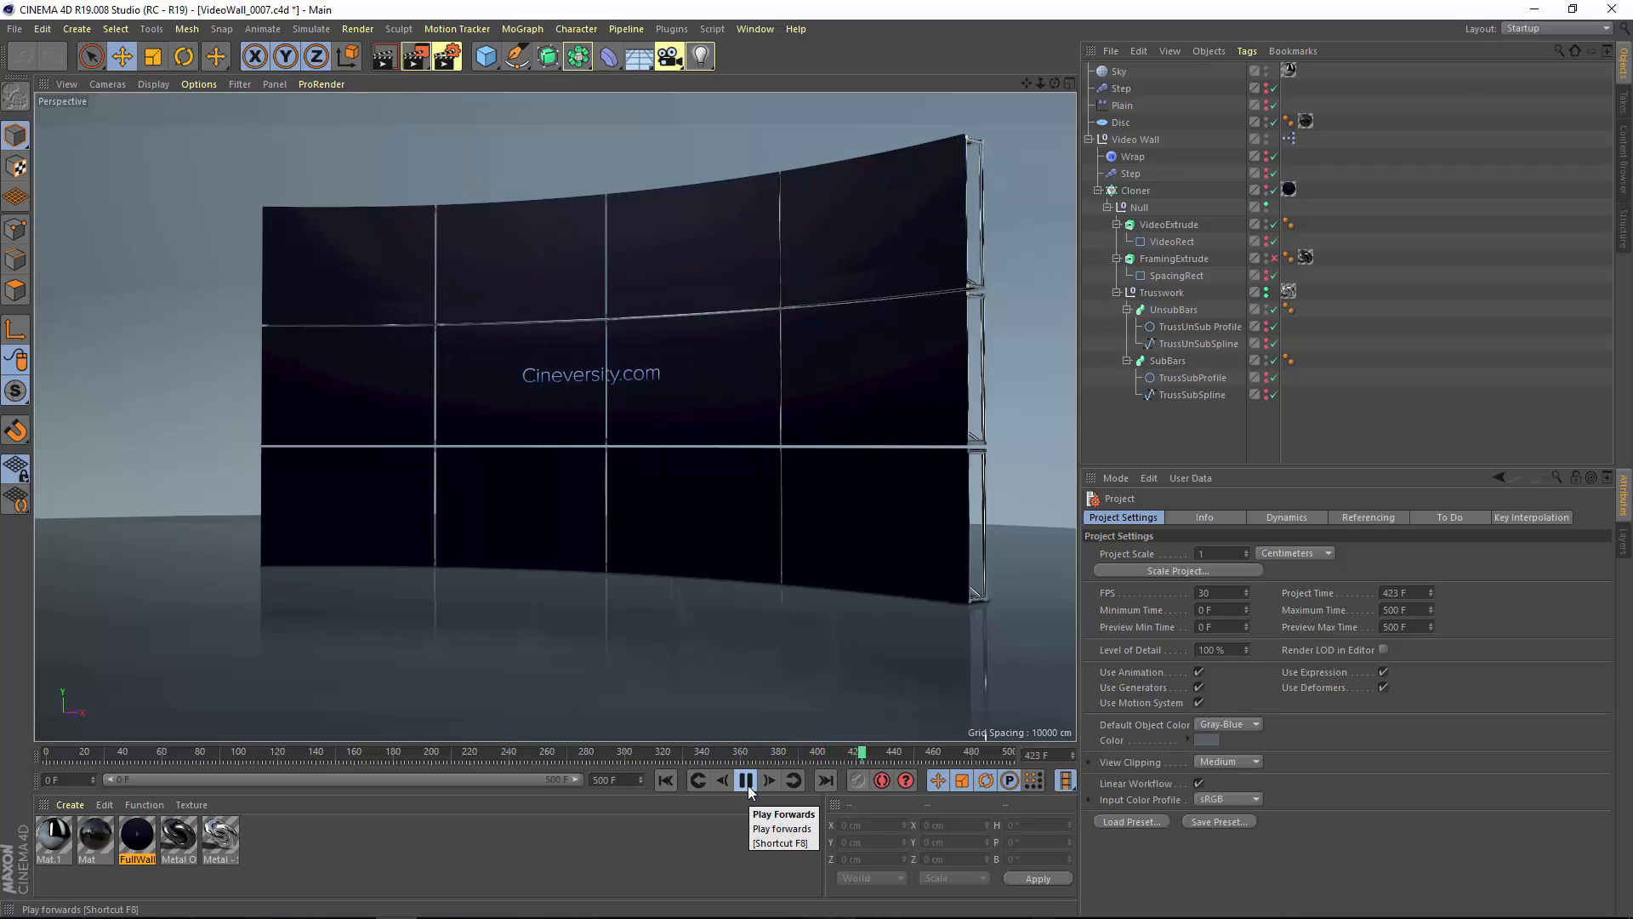
- Stop playback and replace the FullWall material's luminance texture with NAB 2017 Demo Reel_1.mp4
click(748, 785)
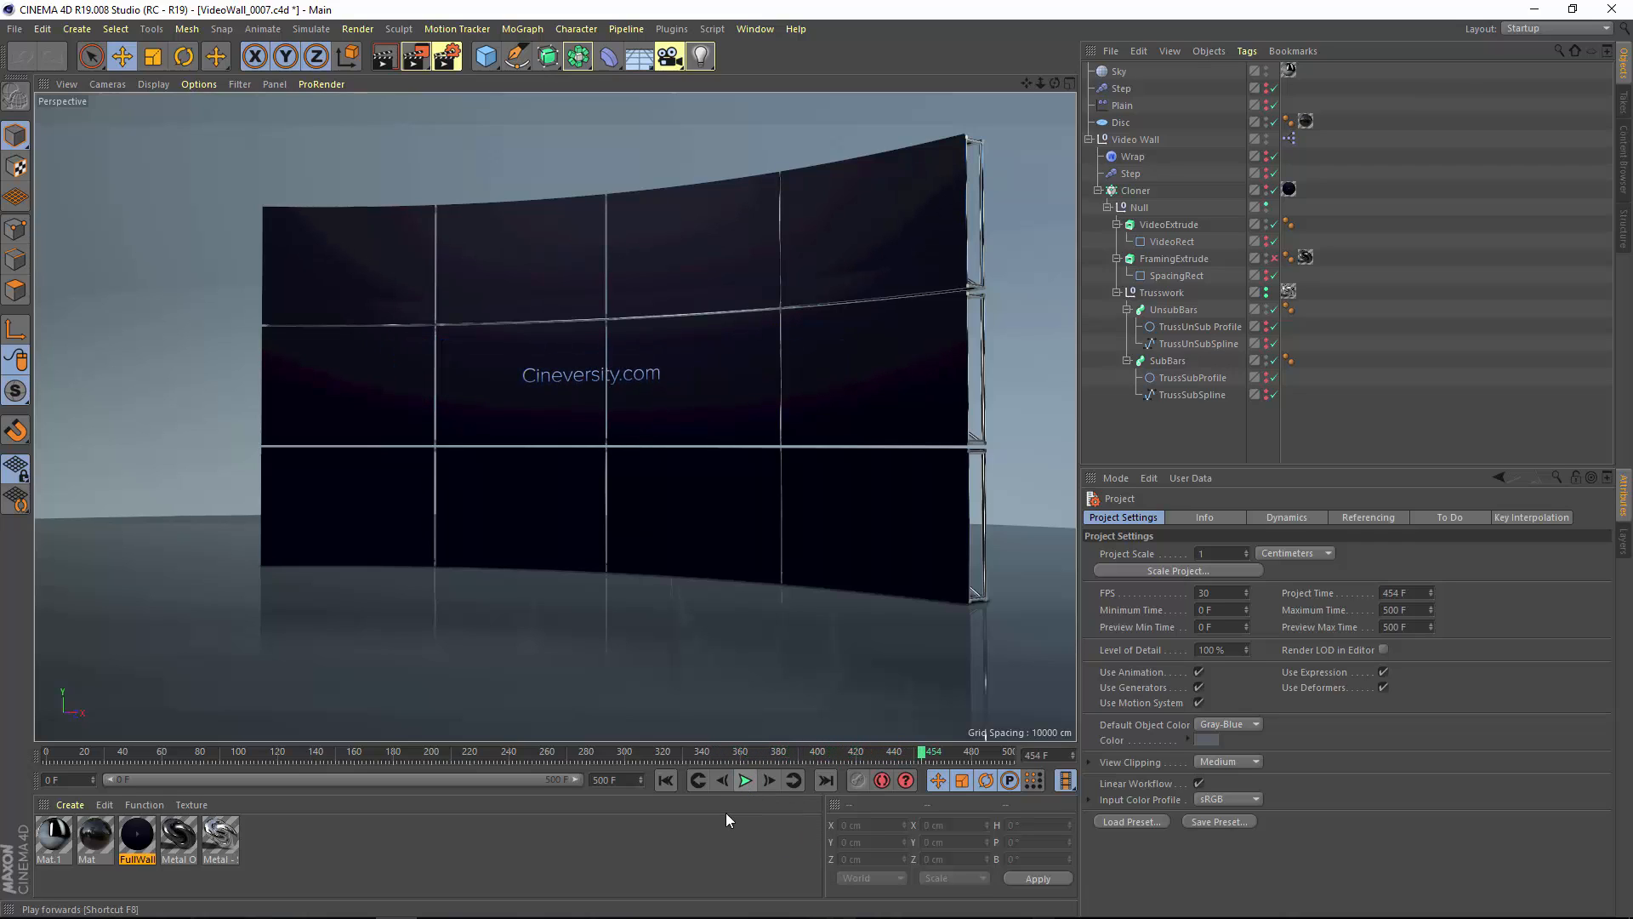
click(682, 830)
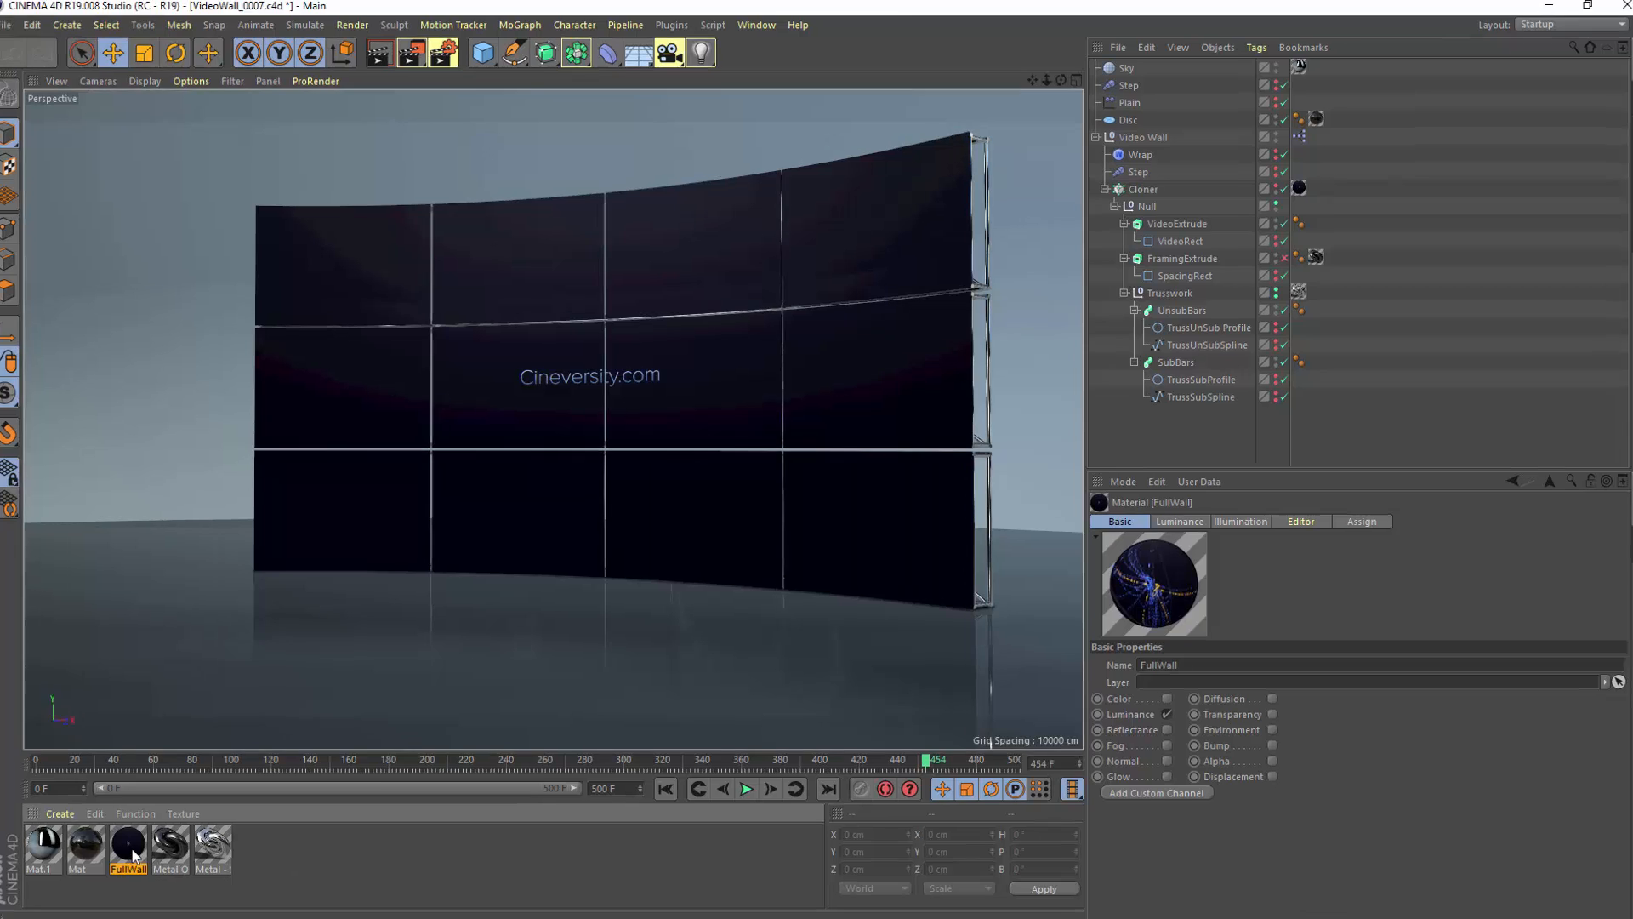
double_click(137, 834)
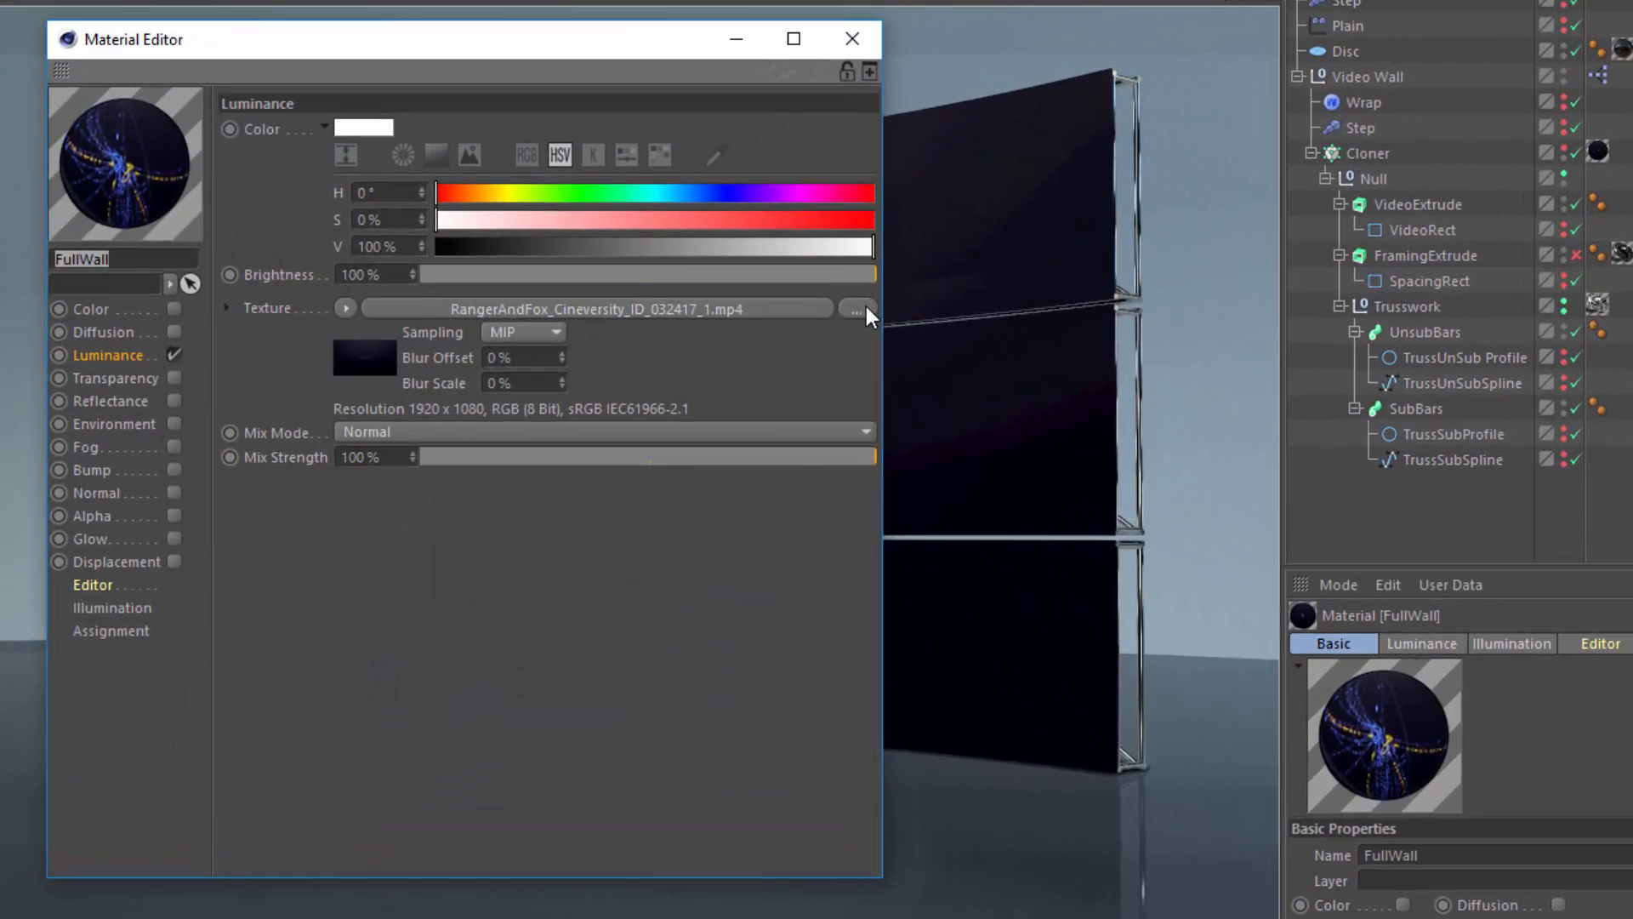
click(856, 310)
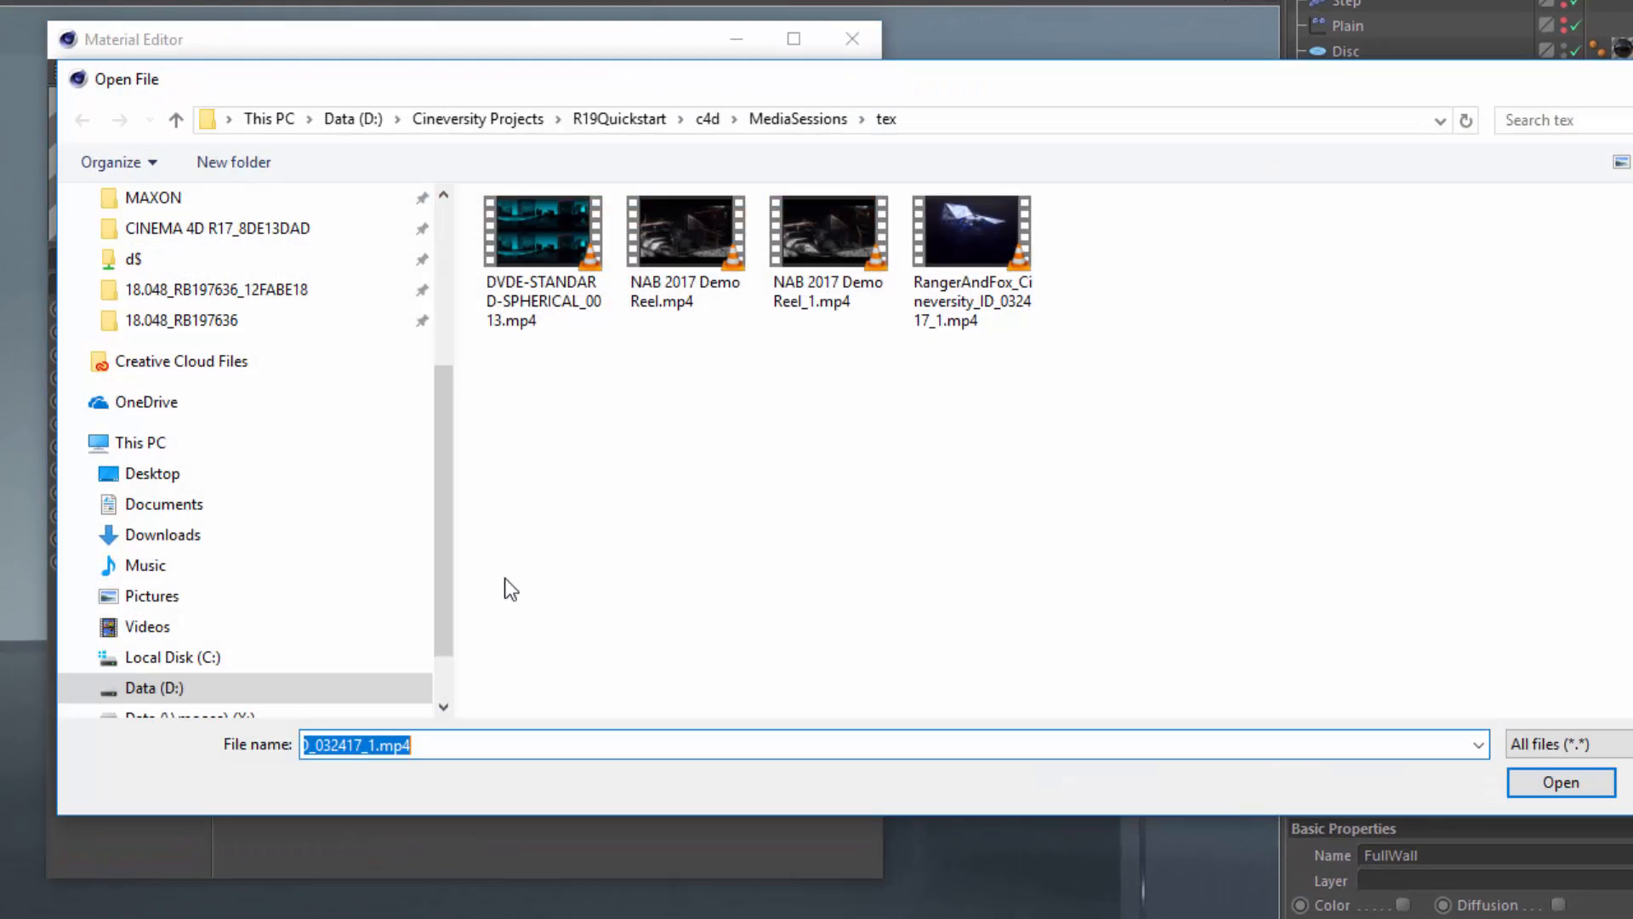
click(825, 281)
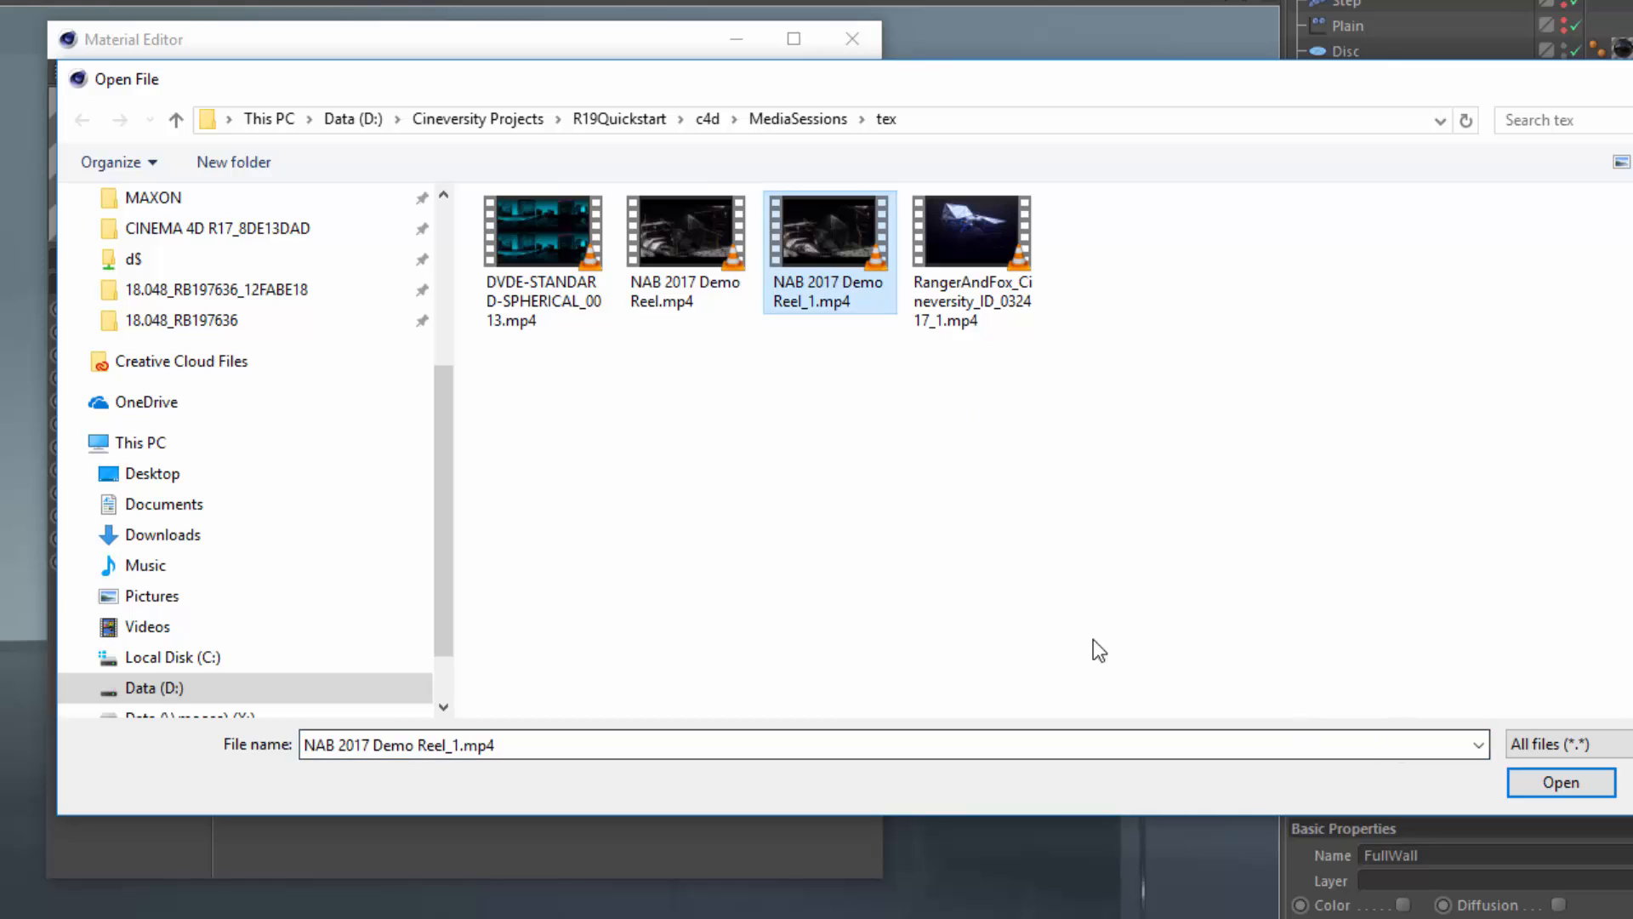
click(1562, 781)
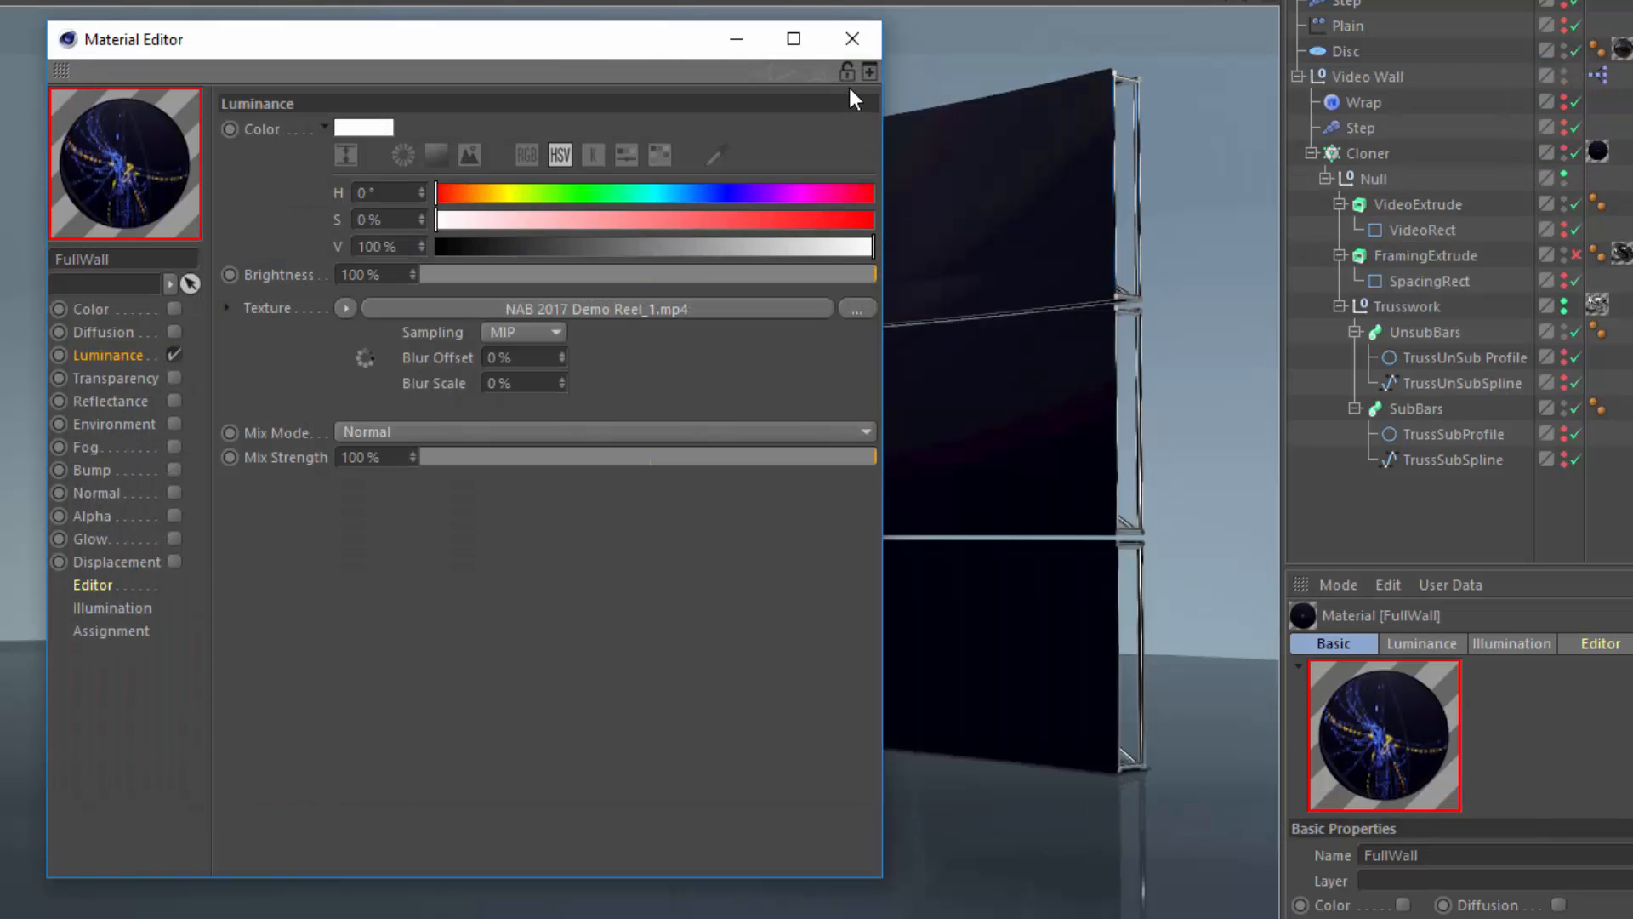
click(853, 42)
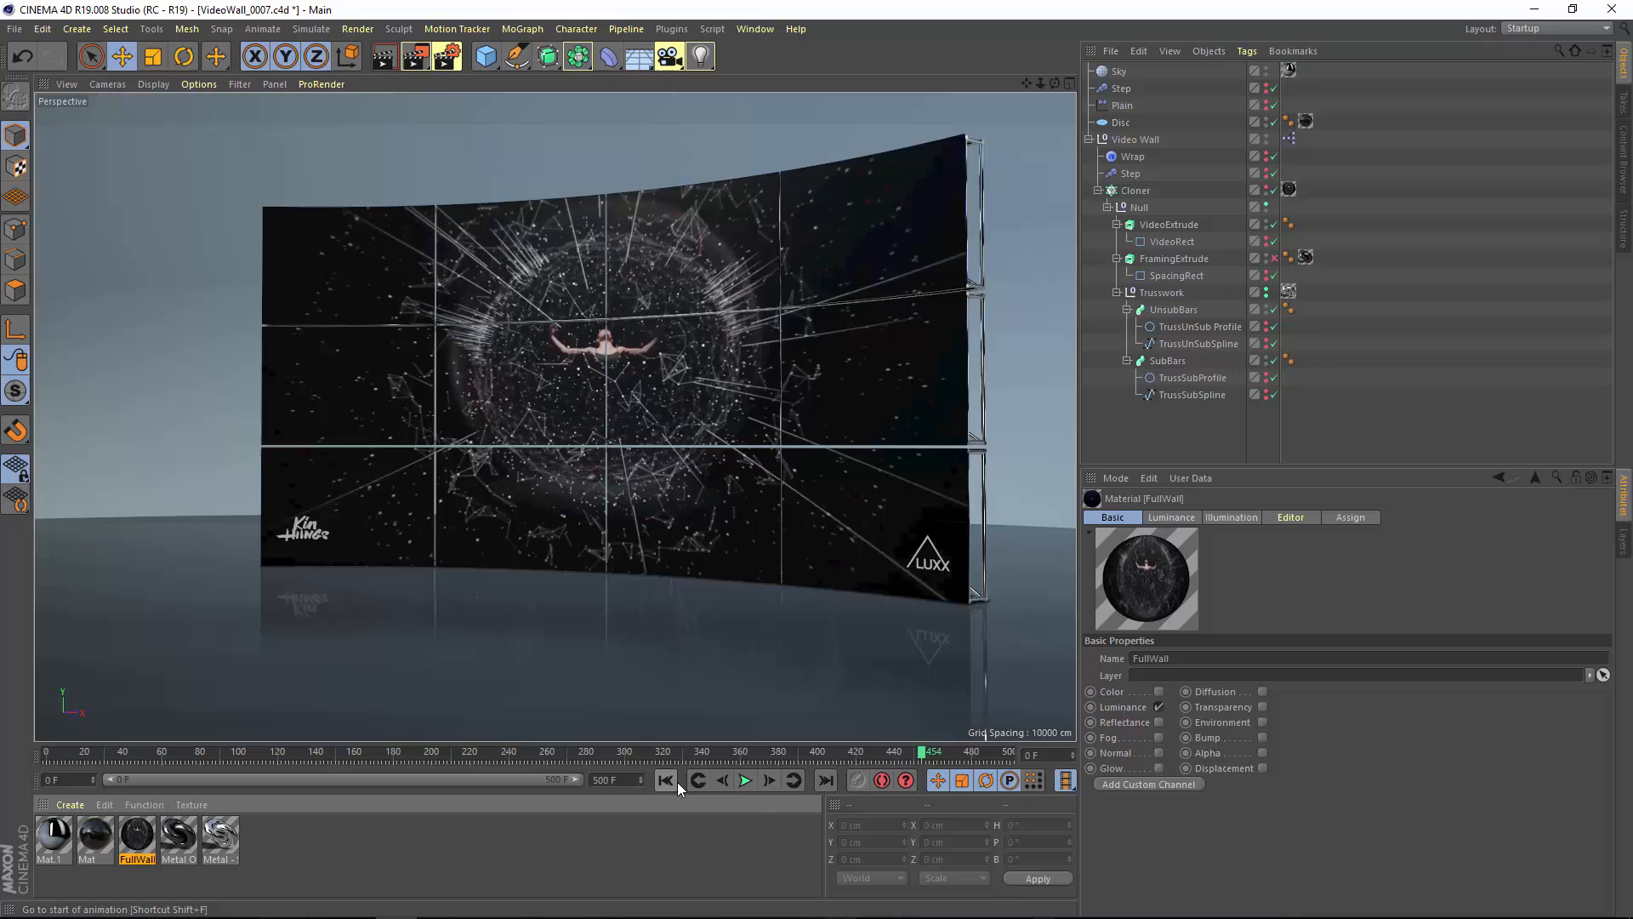
- Play the animation from the start to preview the new video on the wall, and stop it
click(676, 781)
click(746, 780)
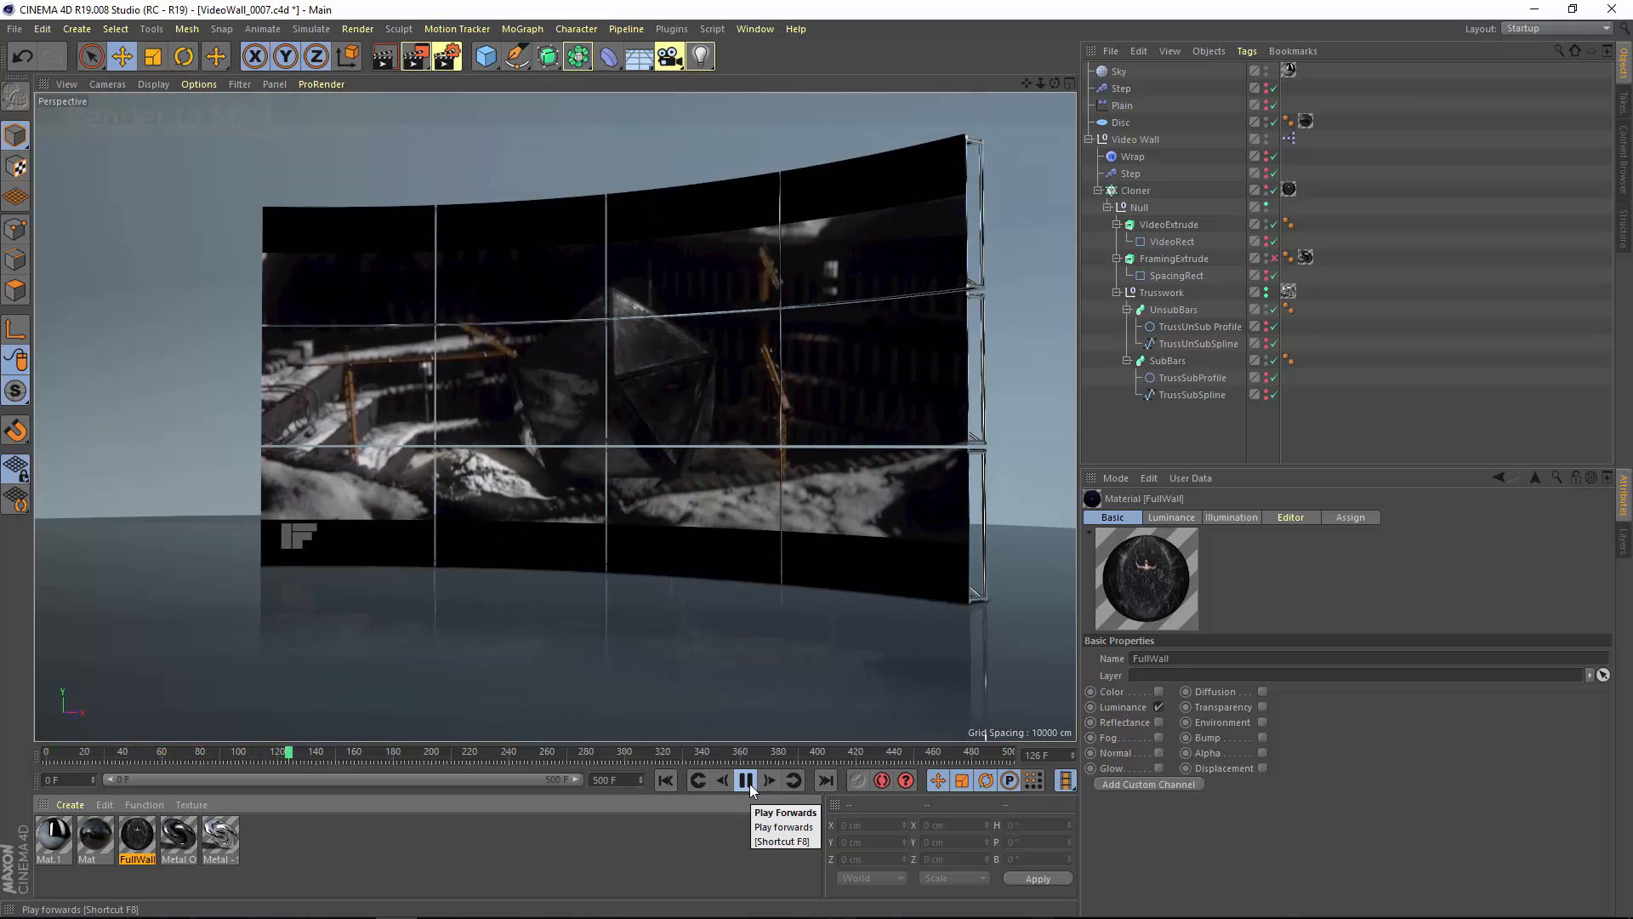
click(752, 784)
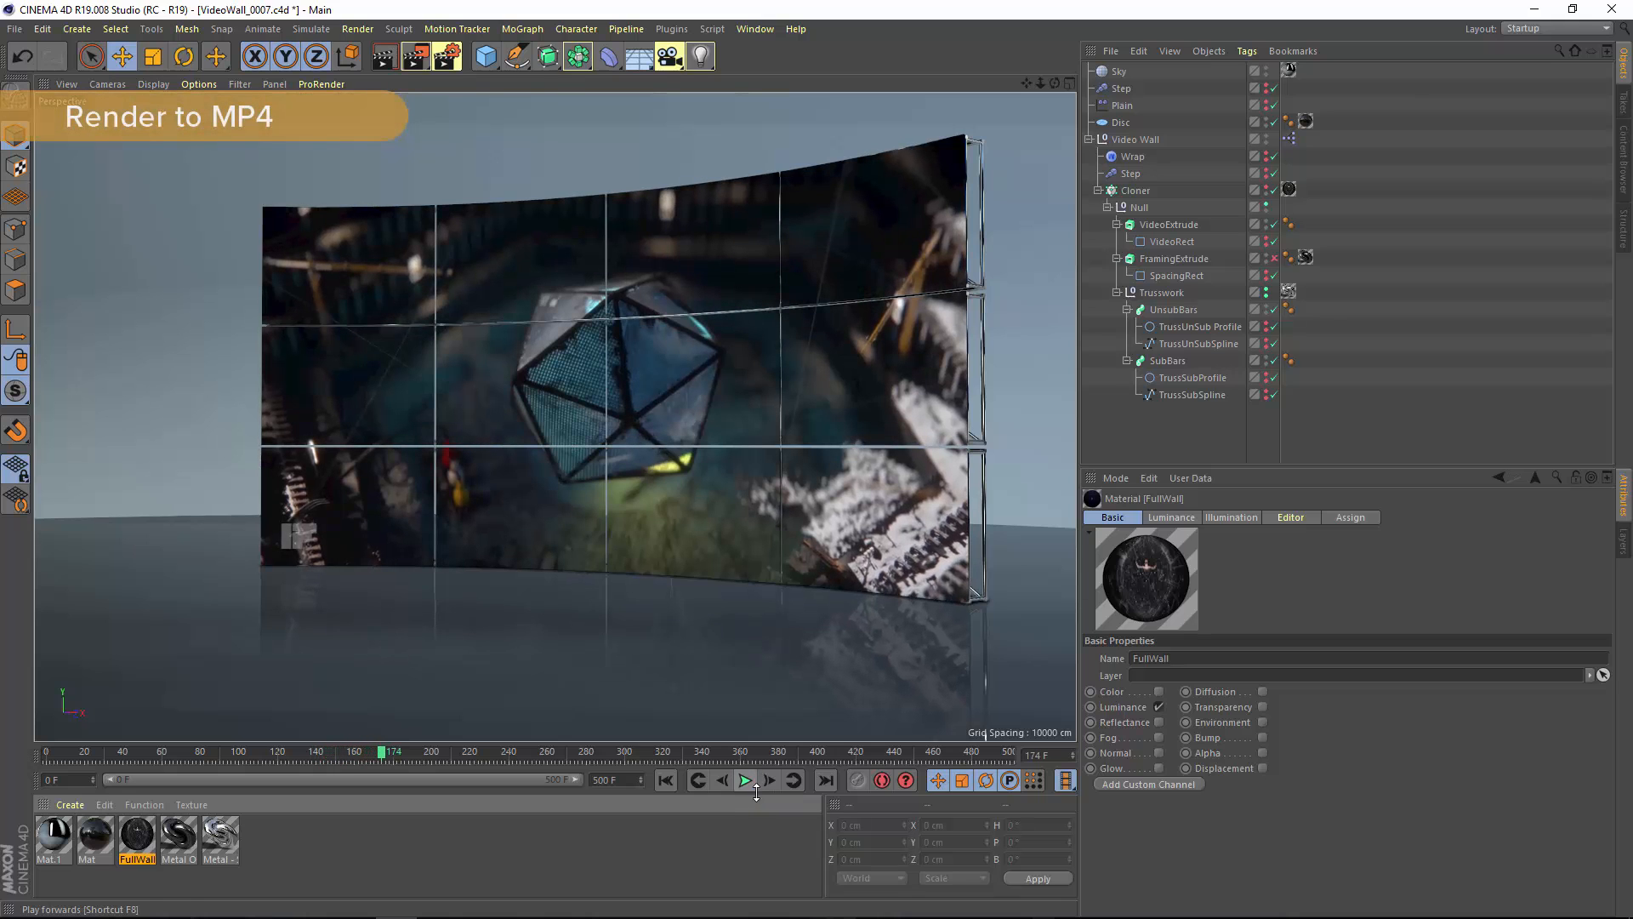
- Choose the Medium Quality - 4800Kbit preset for the MP4 render format and render the animation to the Picture Viewer
click(448, 57)
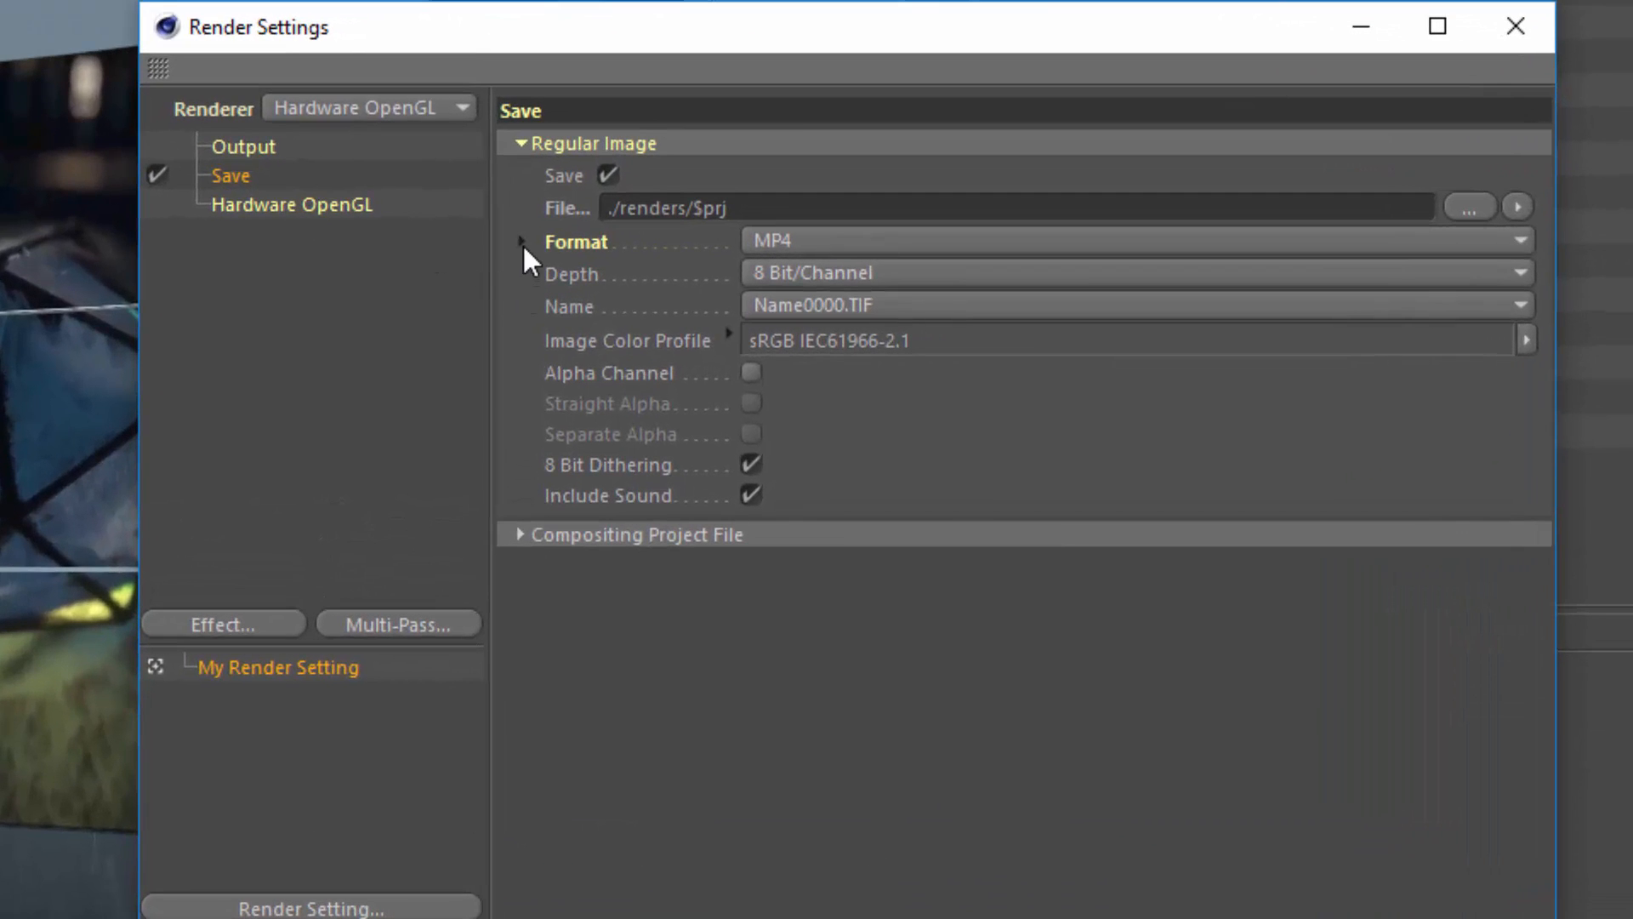
click(523, 243)
click(522, 243)
click(520, 242)
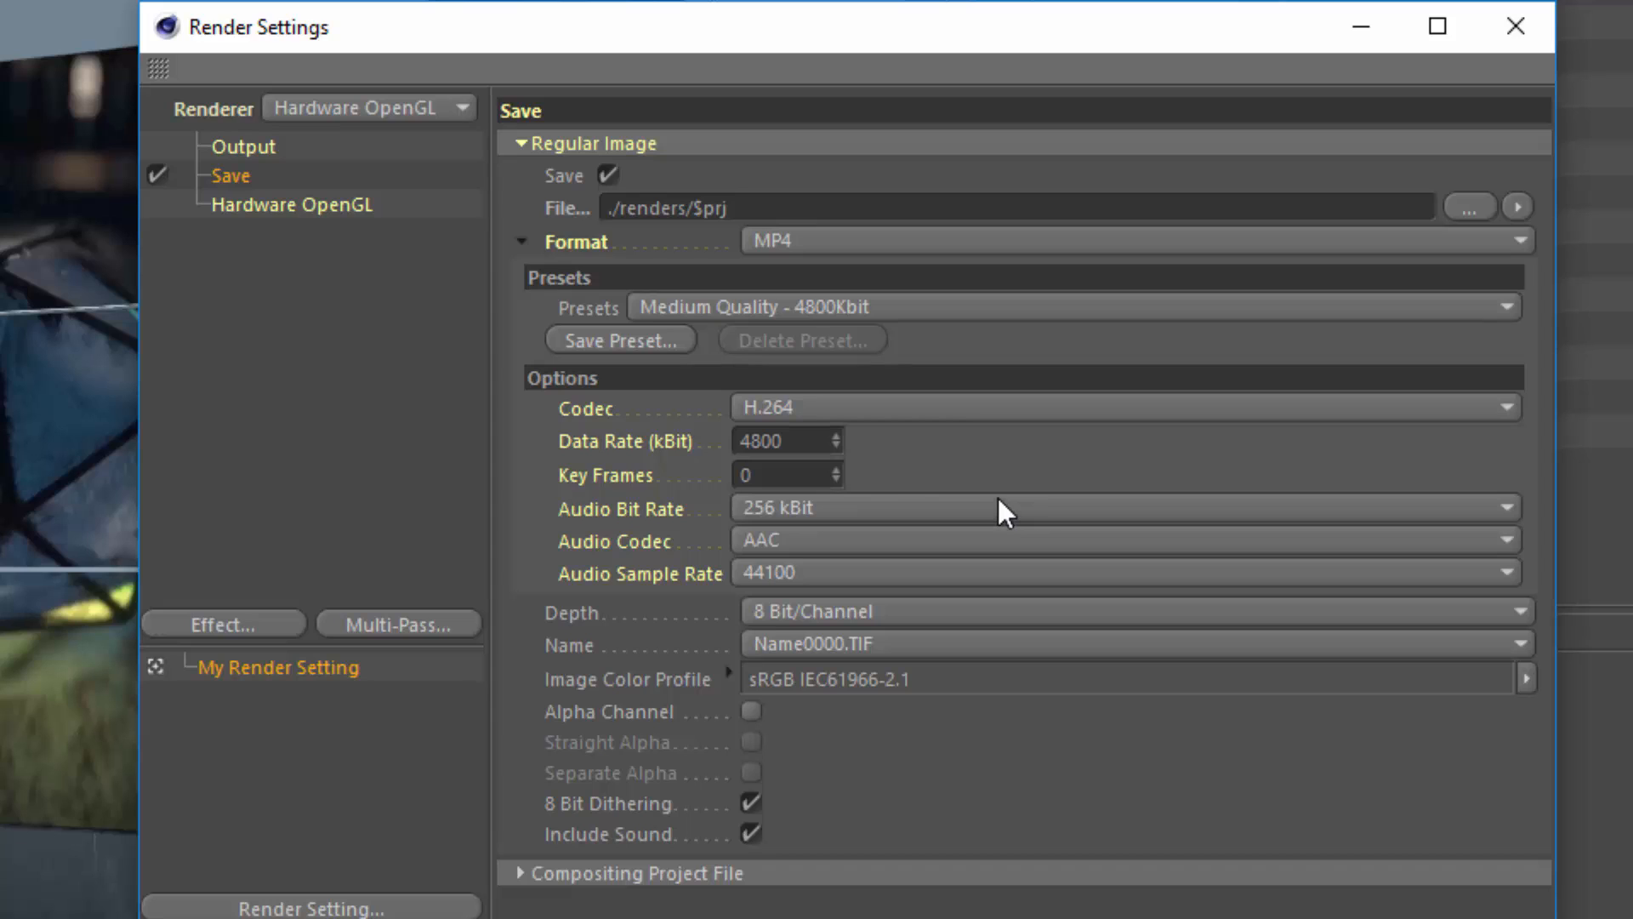
click(965, 313)
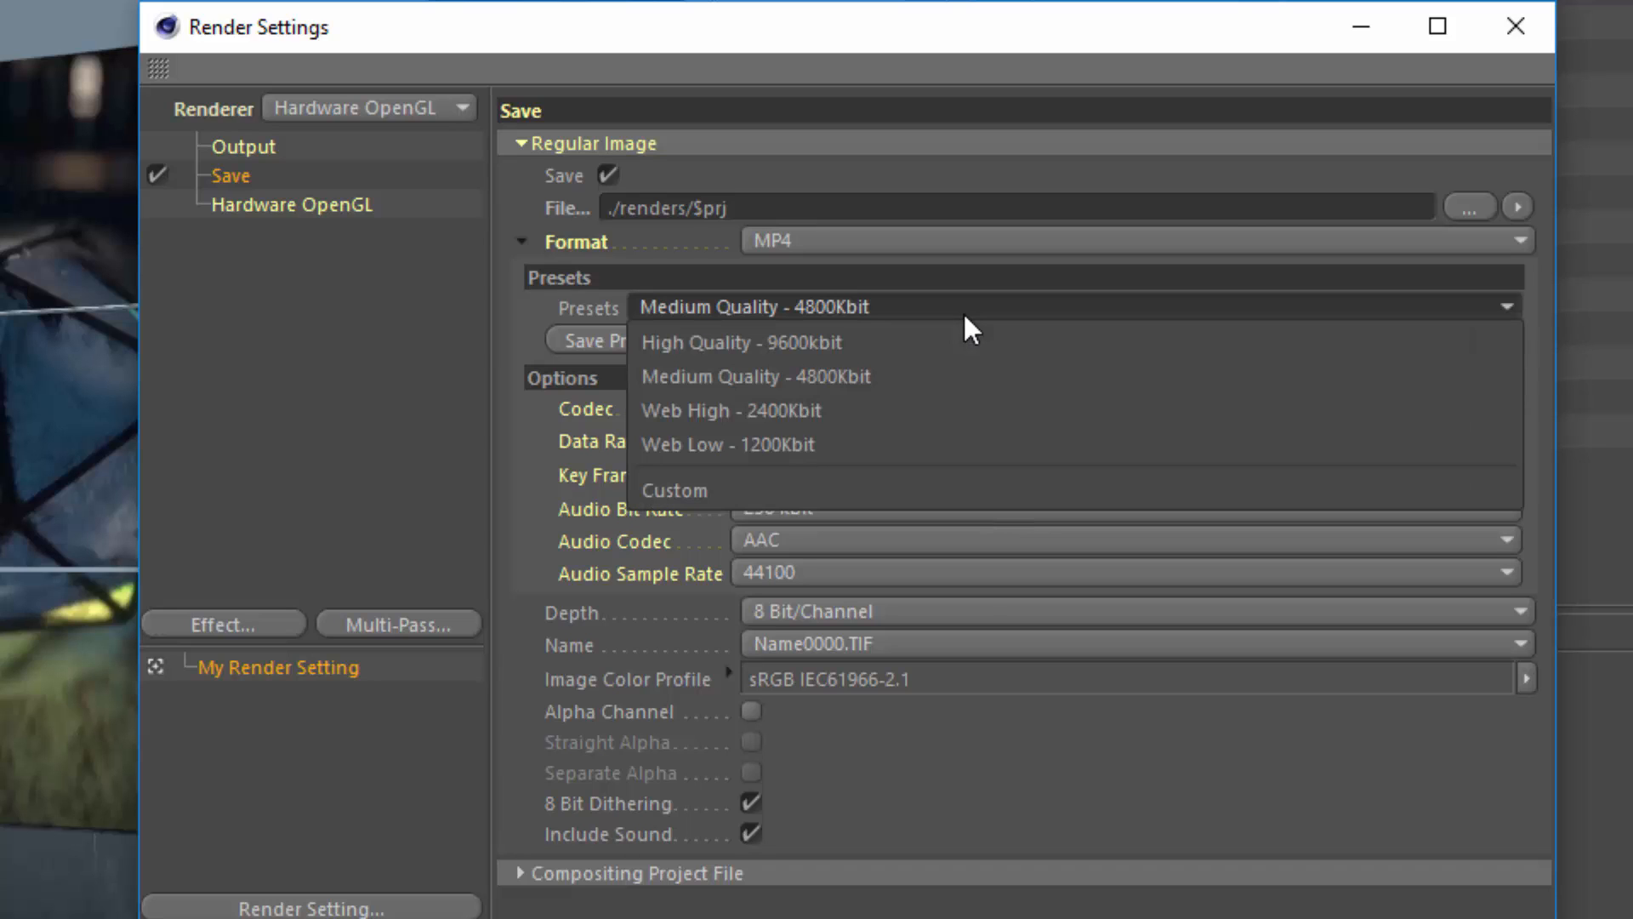
click(983, 377)
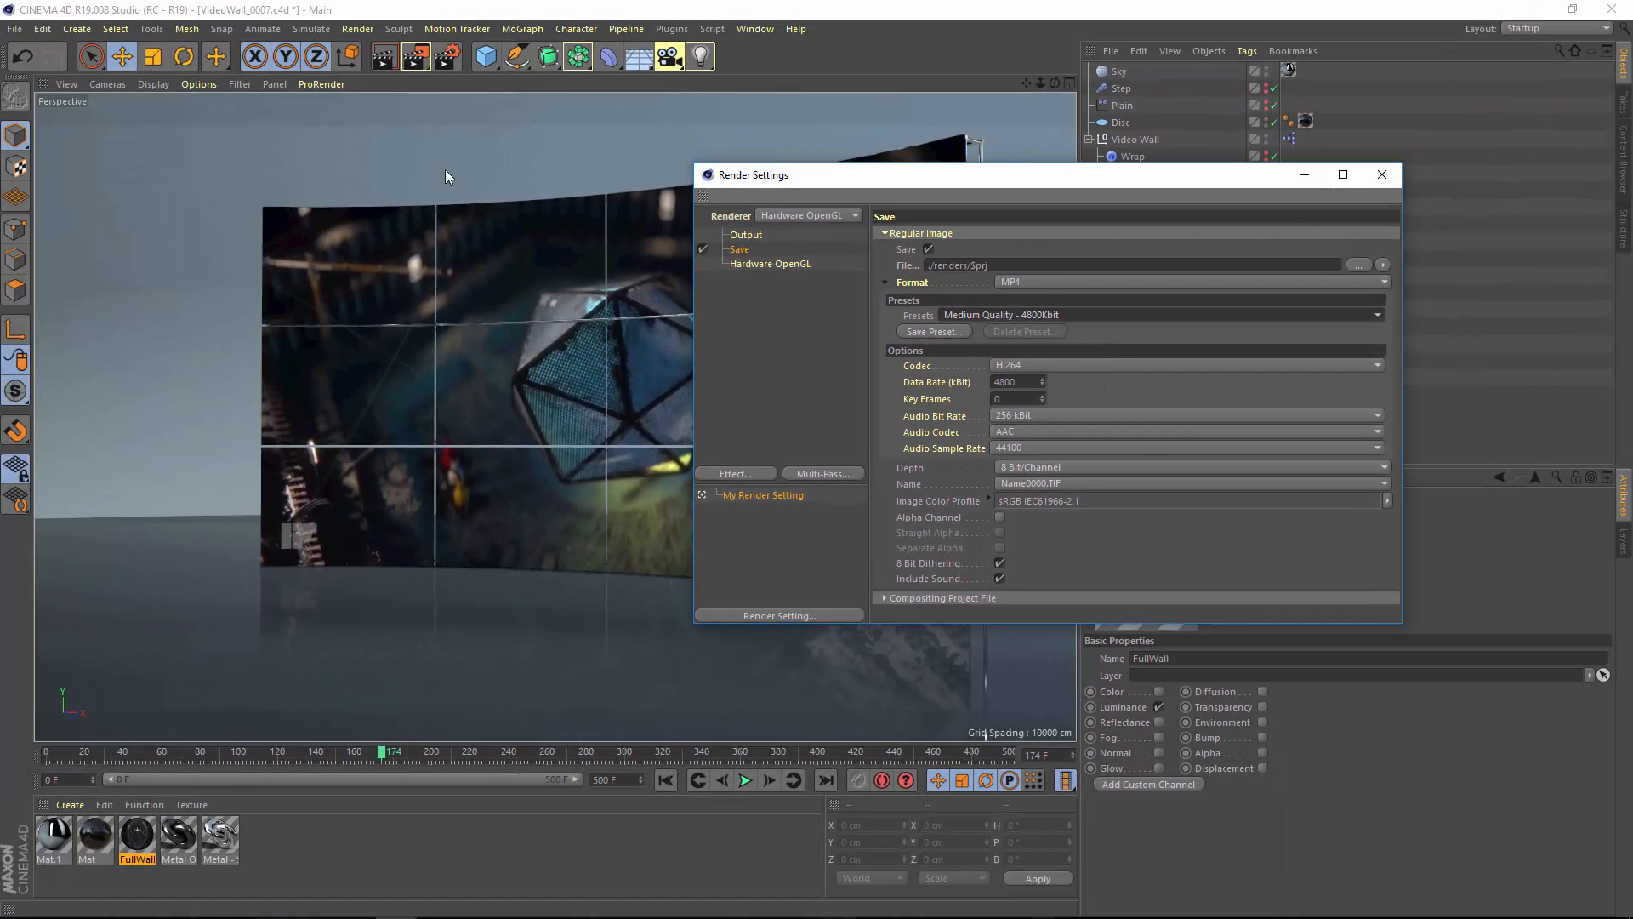
click(416, 57)
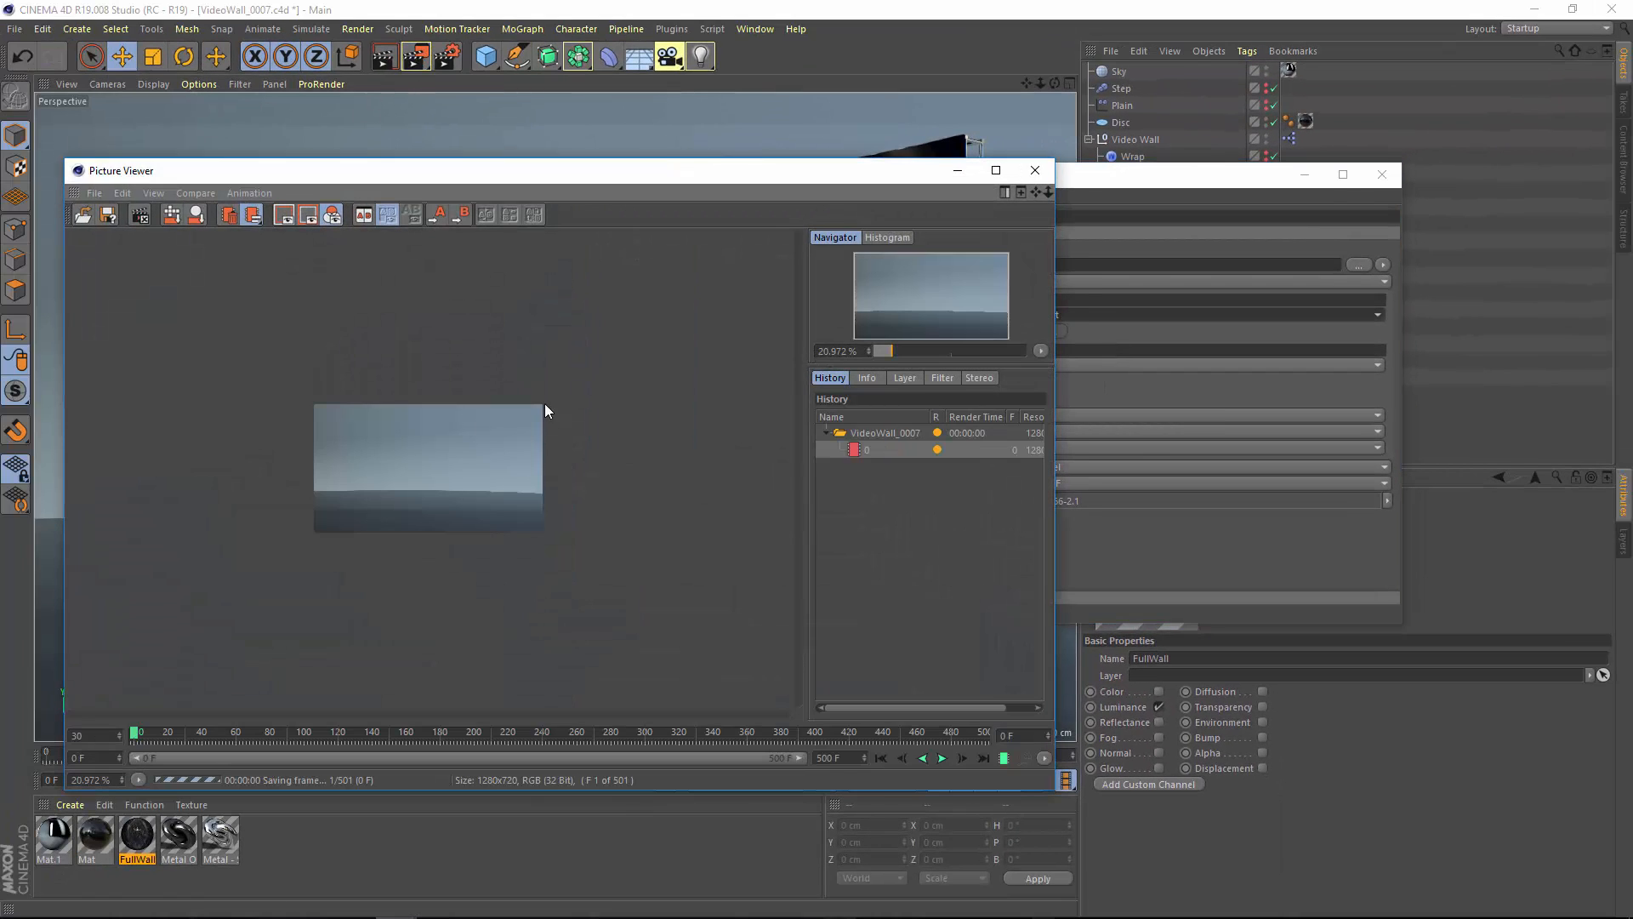
scroll(361, 507, up, 5)
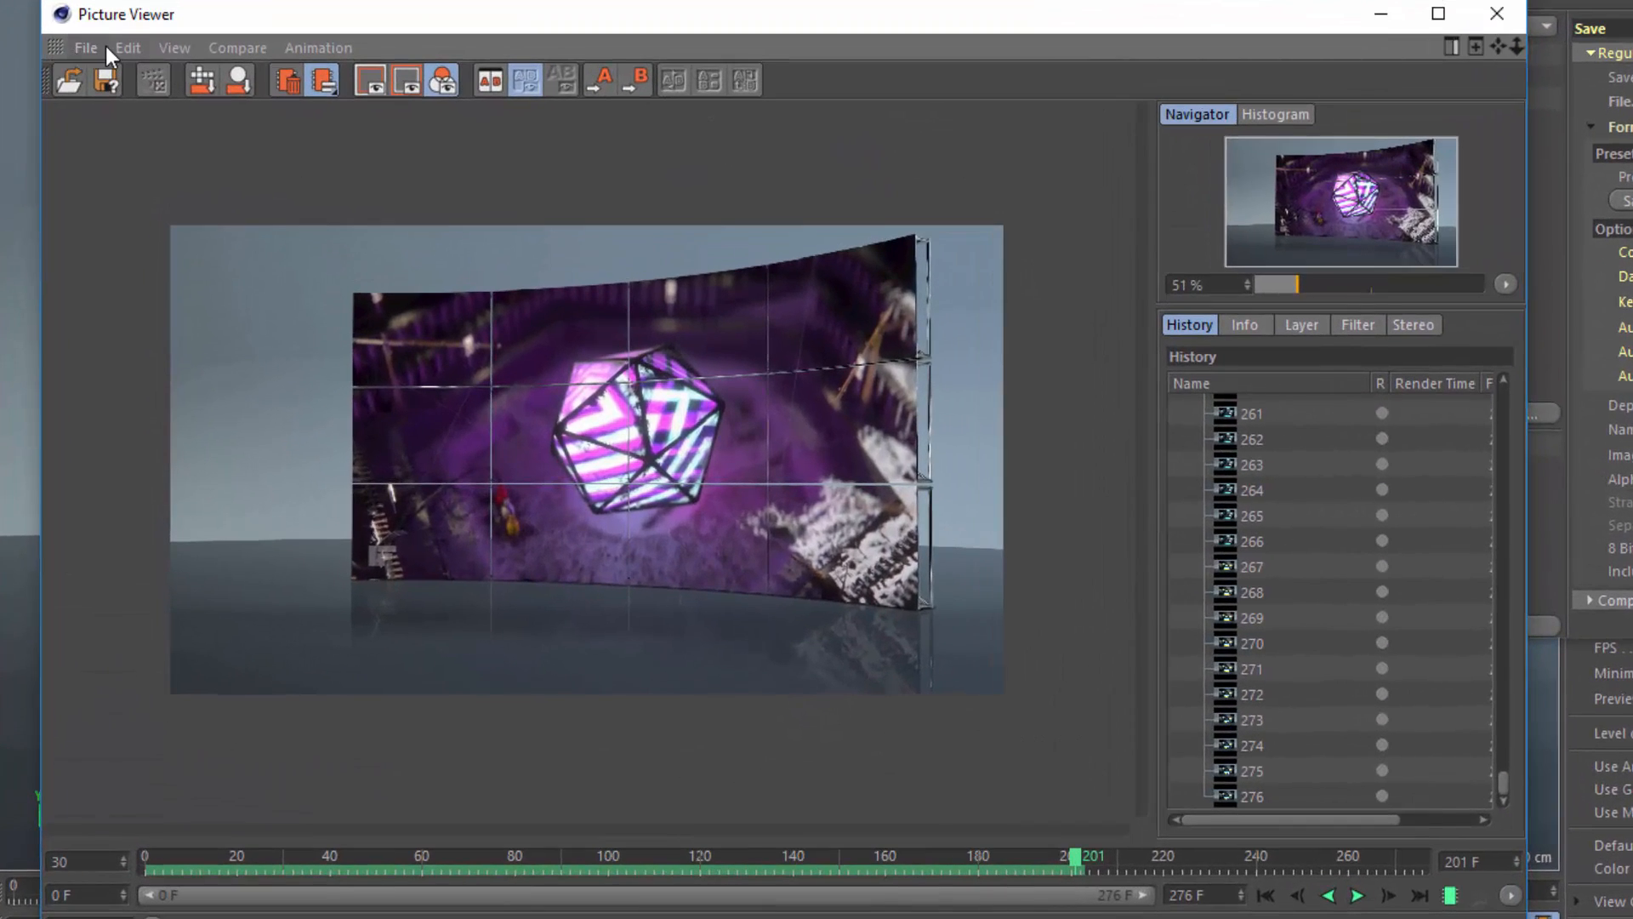
- Open DVDE-STANDARD-SPHERICAL_0013.mp4 in the Picture Viewer and play it
click(106, 46)
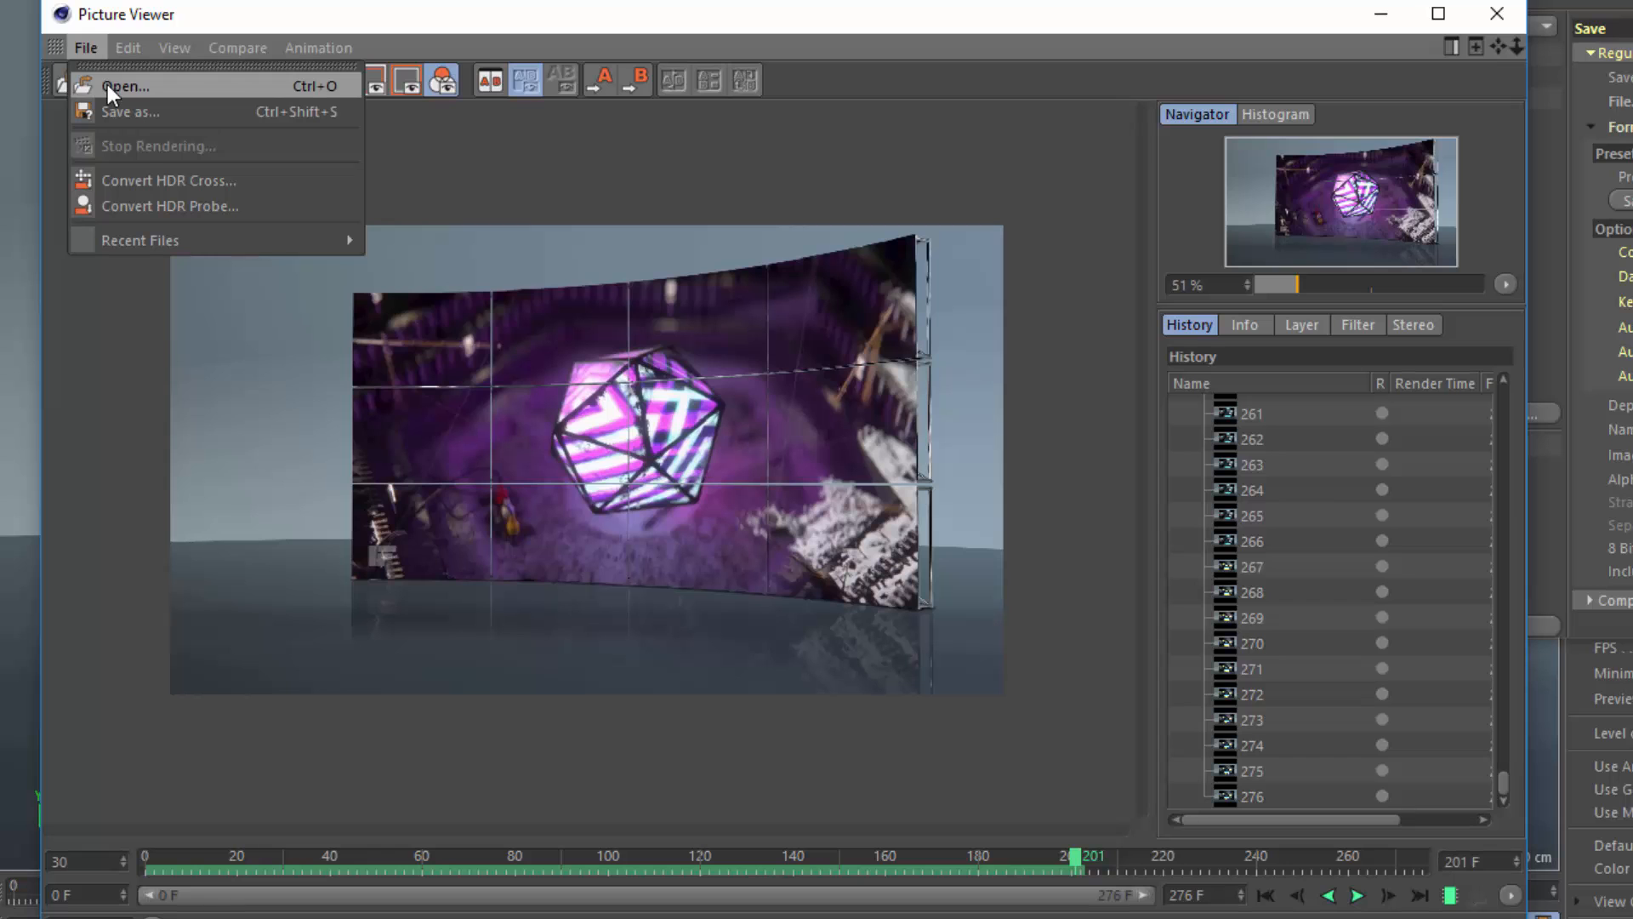
click(107, 84)
click(515, 223)
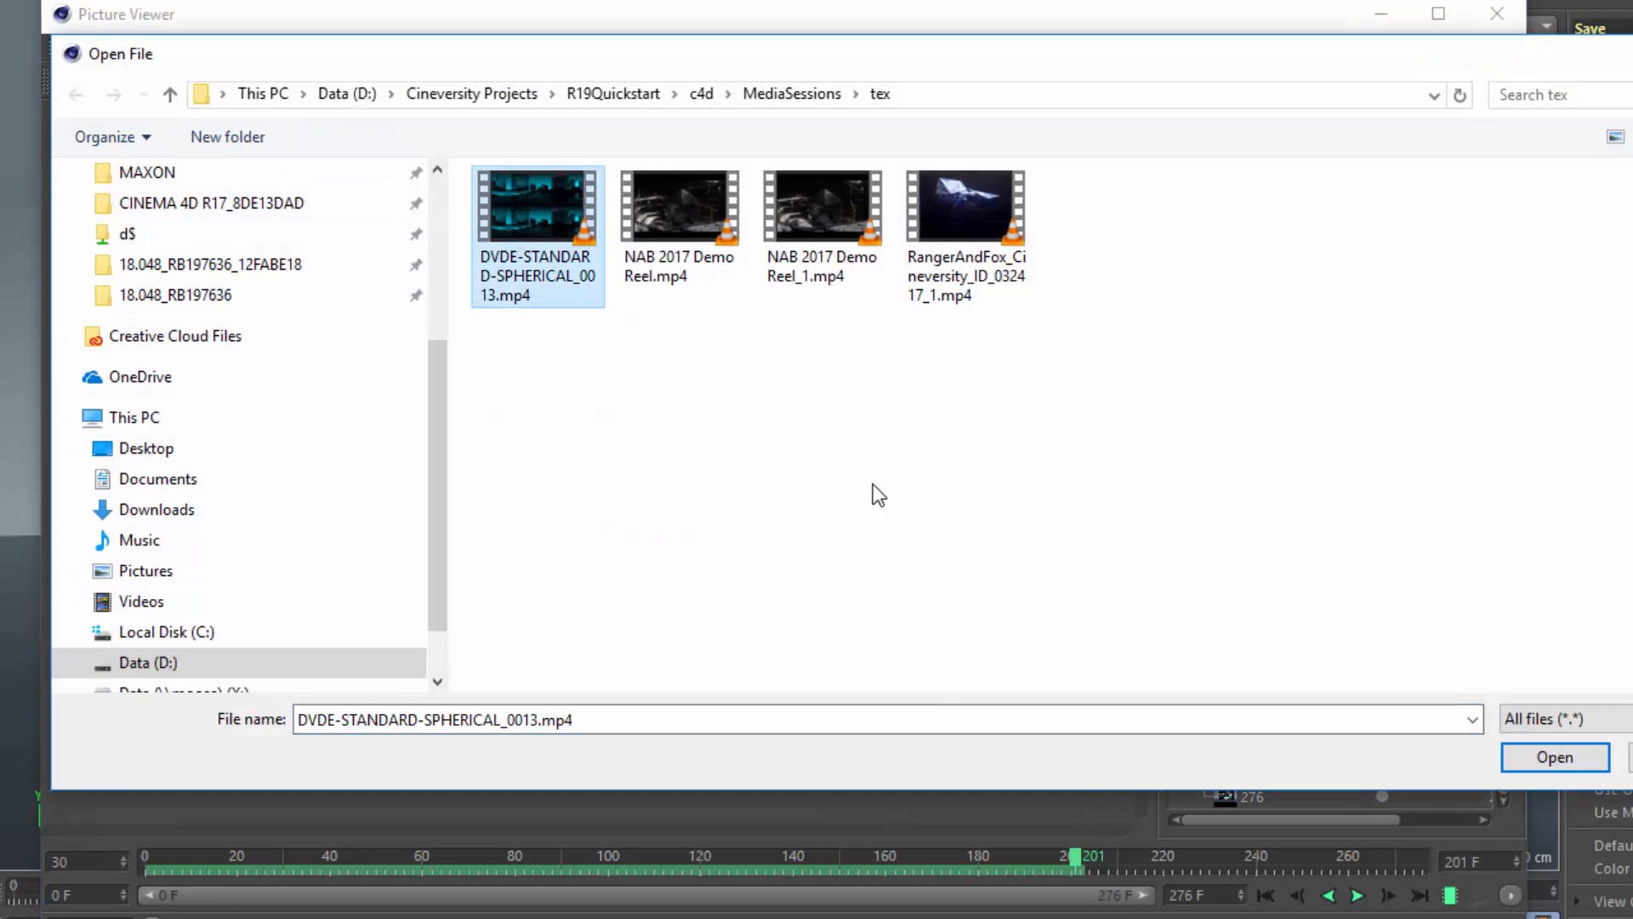
click(1596, 770)
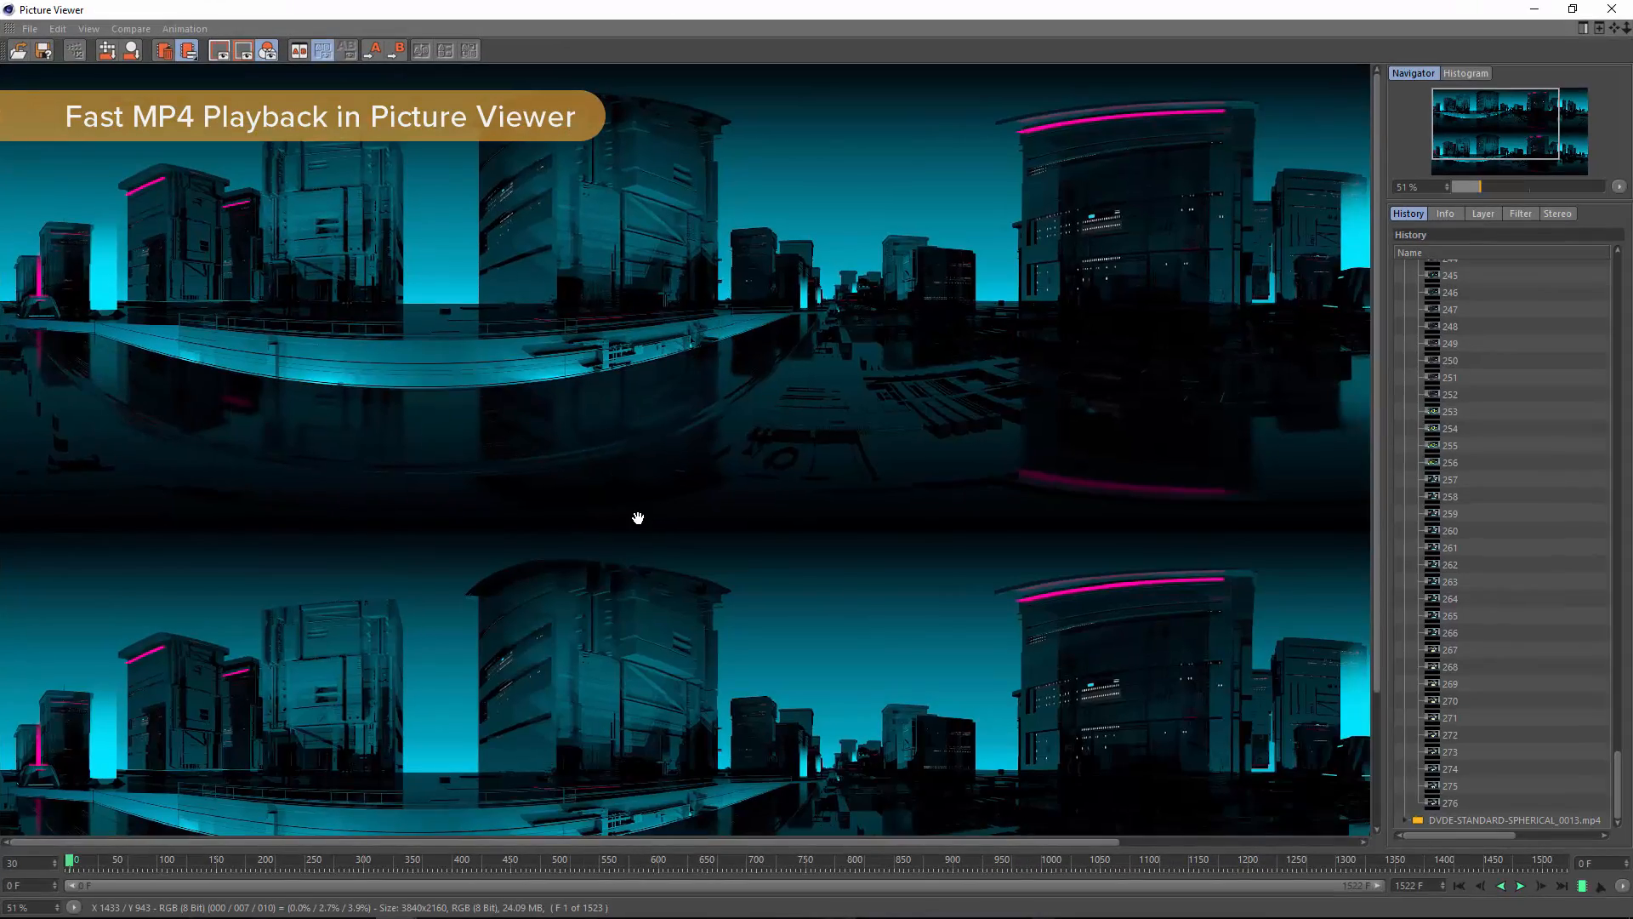
scroll(636, 519, down, 2)
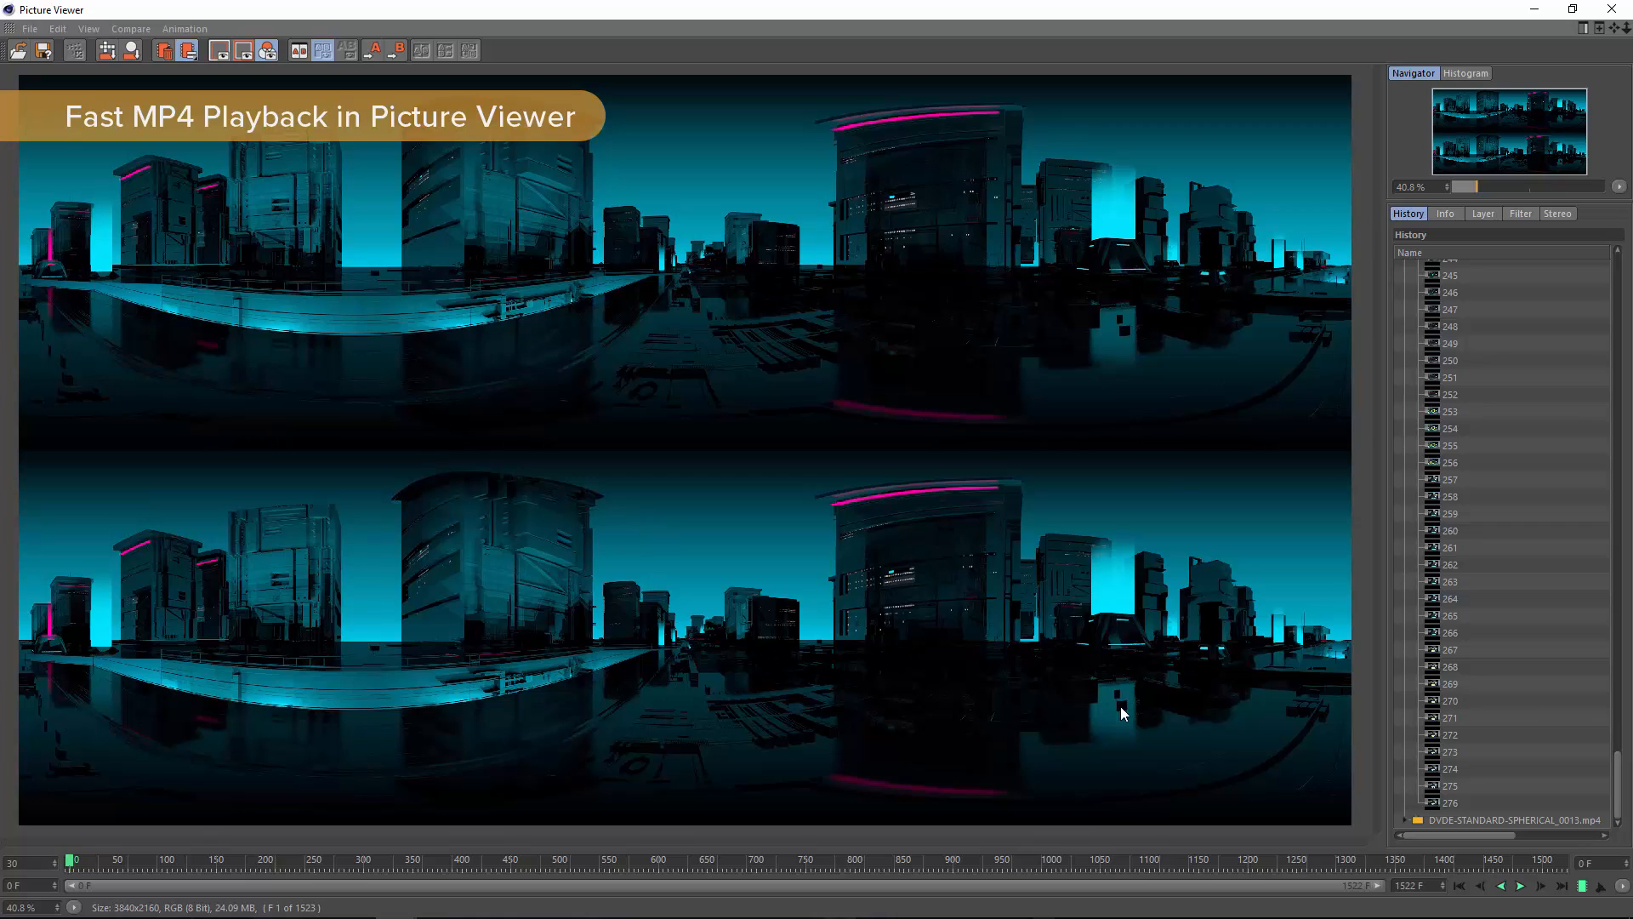
click(1522, 889)
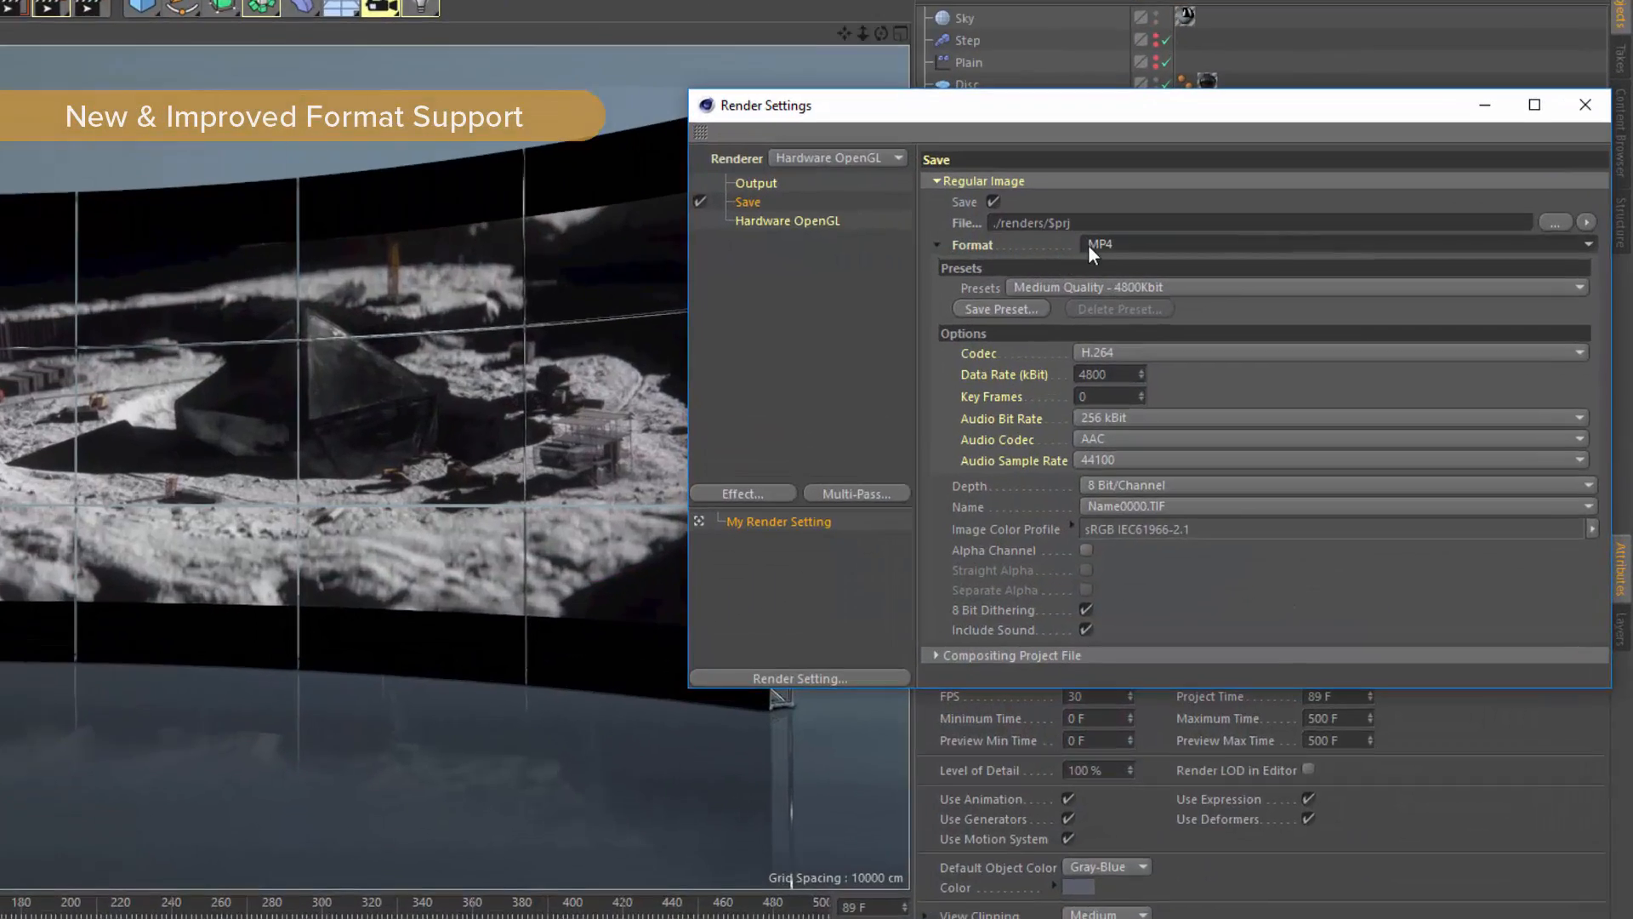
- Set the render output format to OpenEXR and review its available compression methods
click(1216, 245)
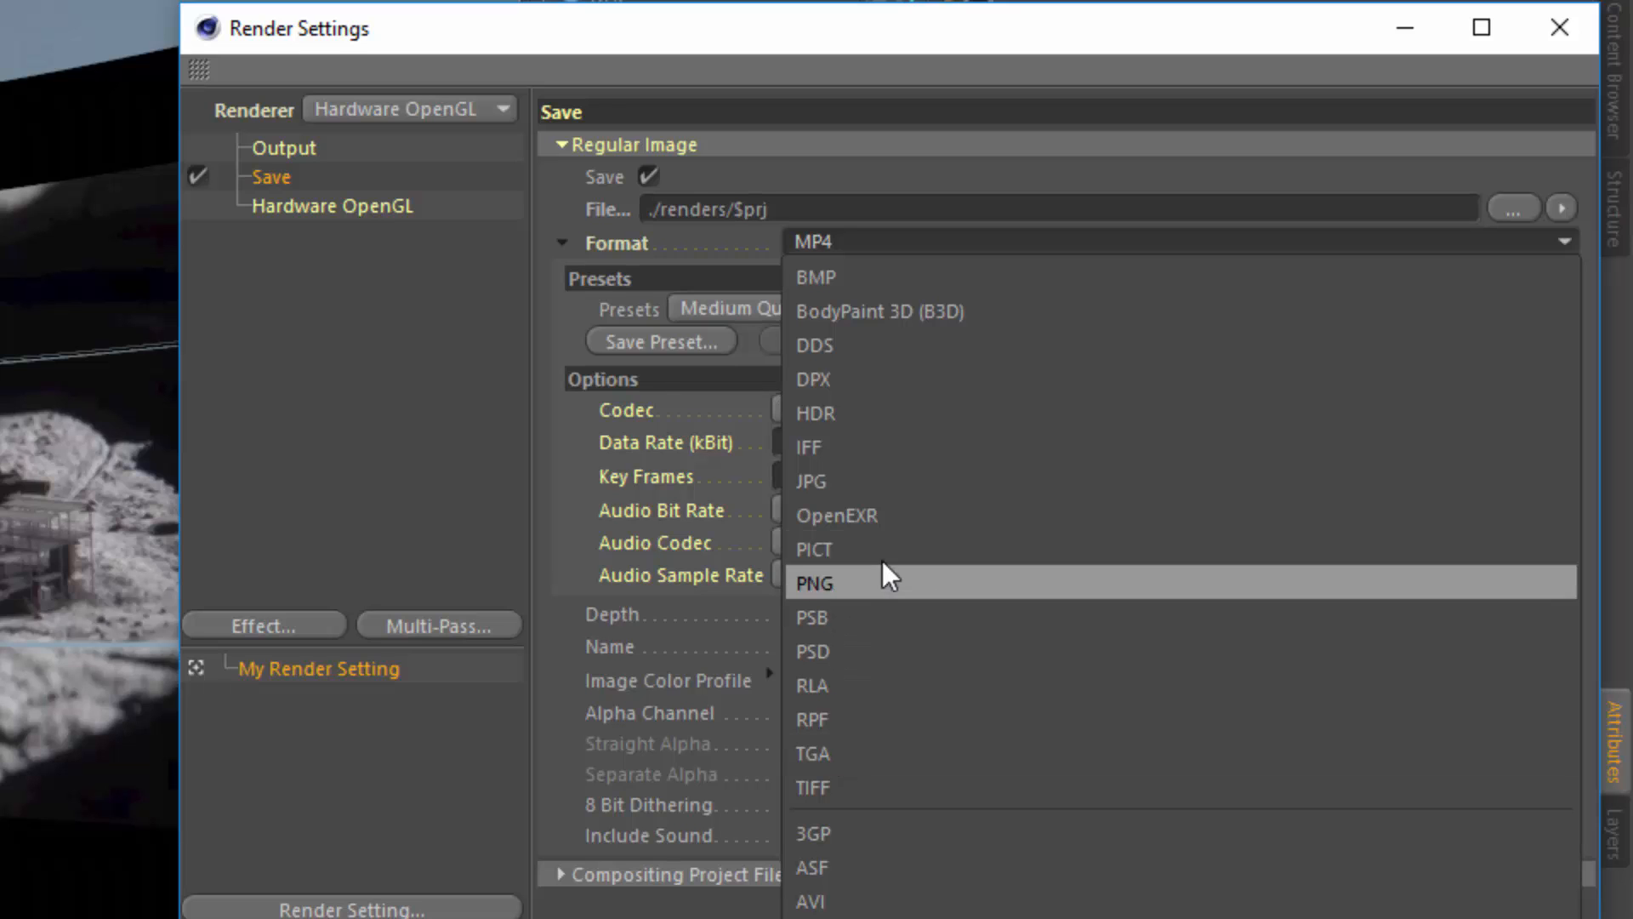
click(897, 519)
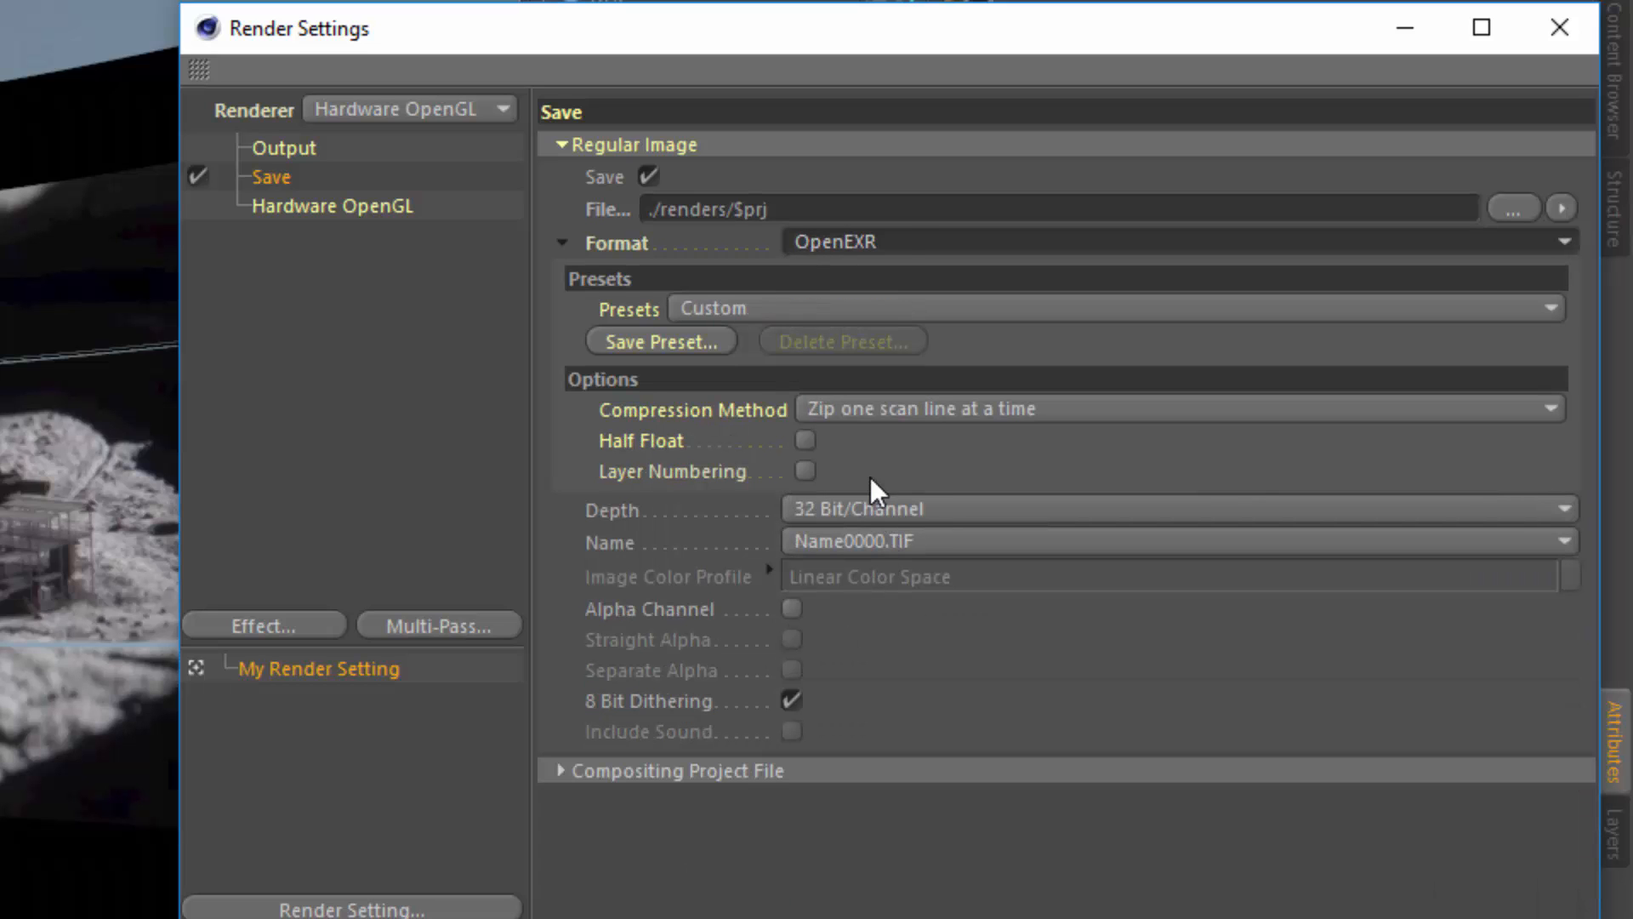
click(856, 410)
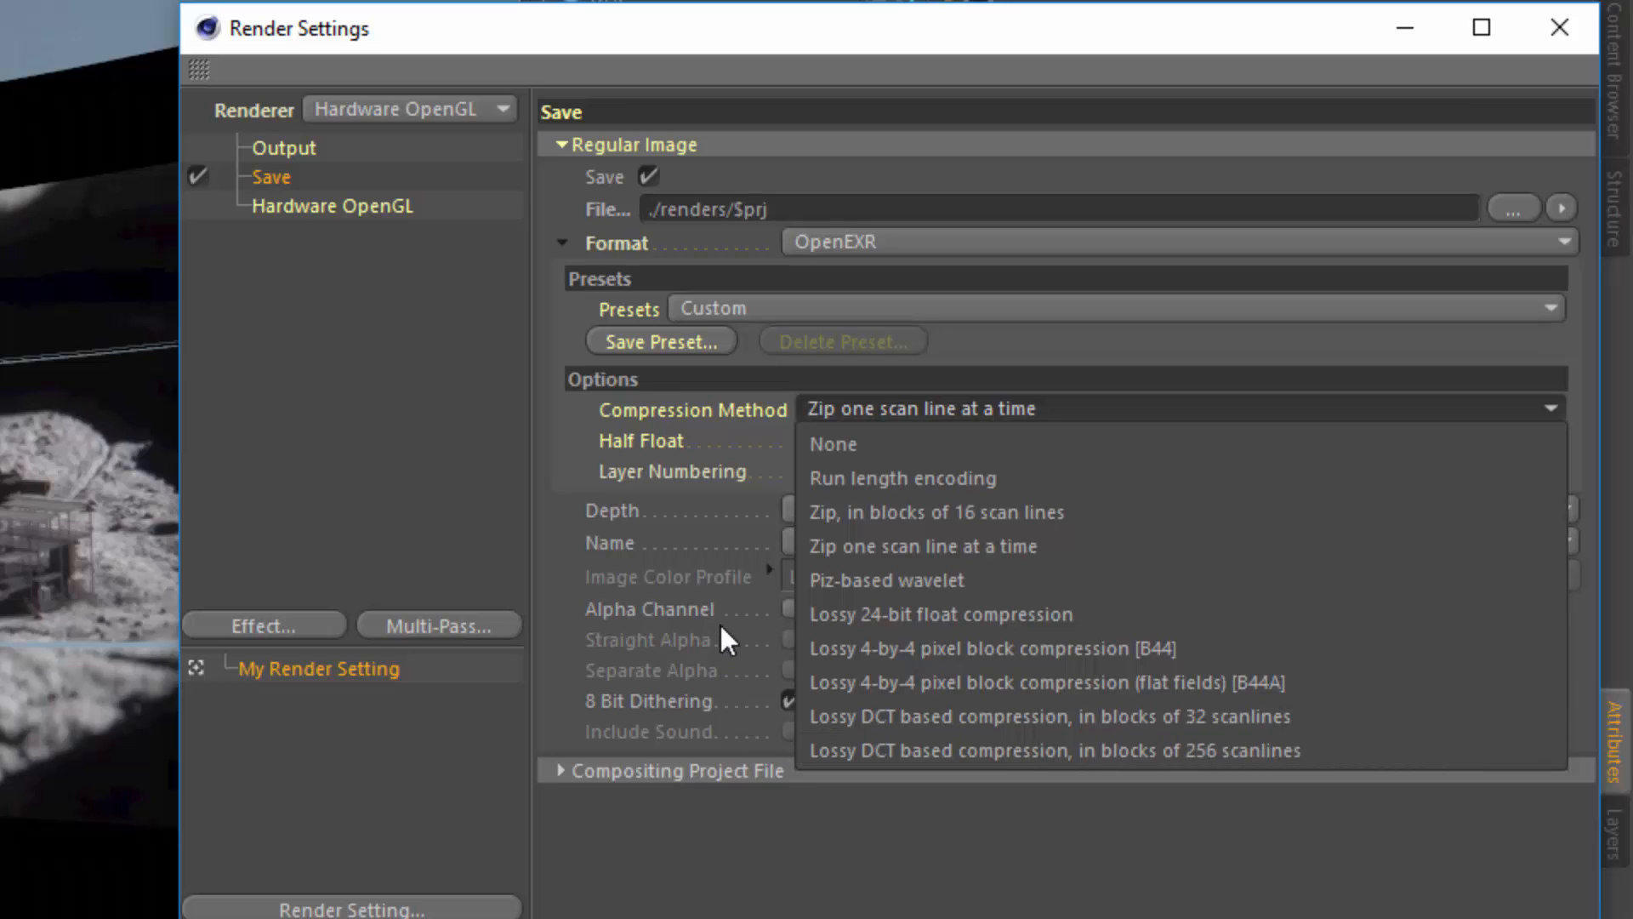
click(725, 402)
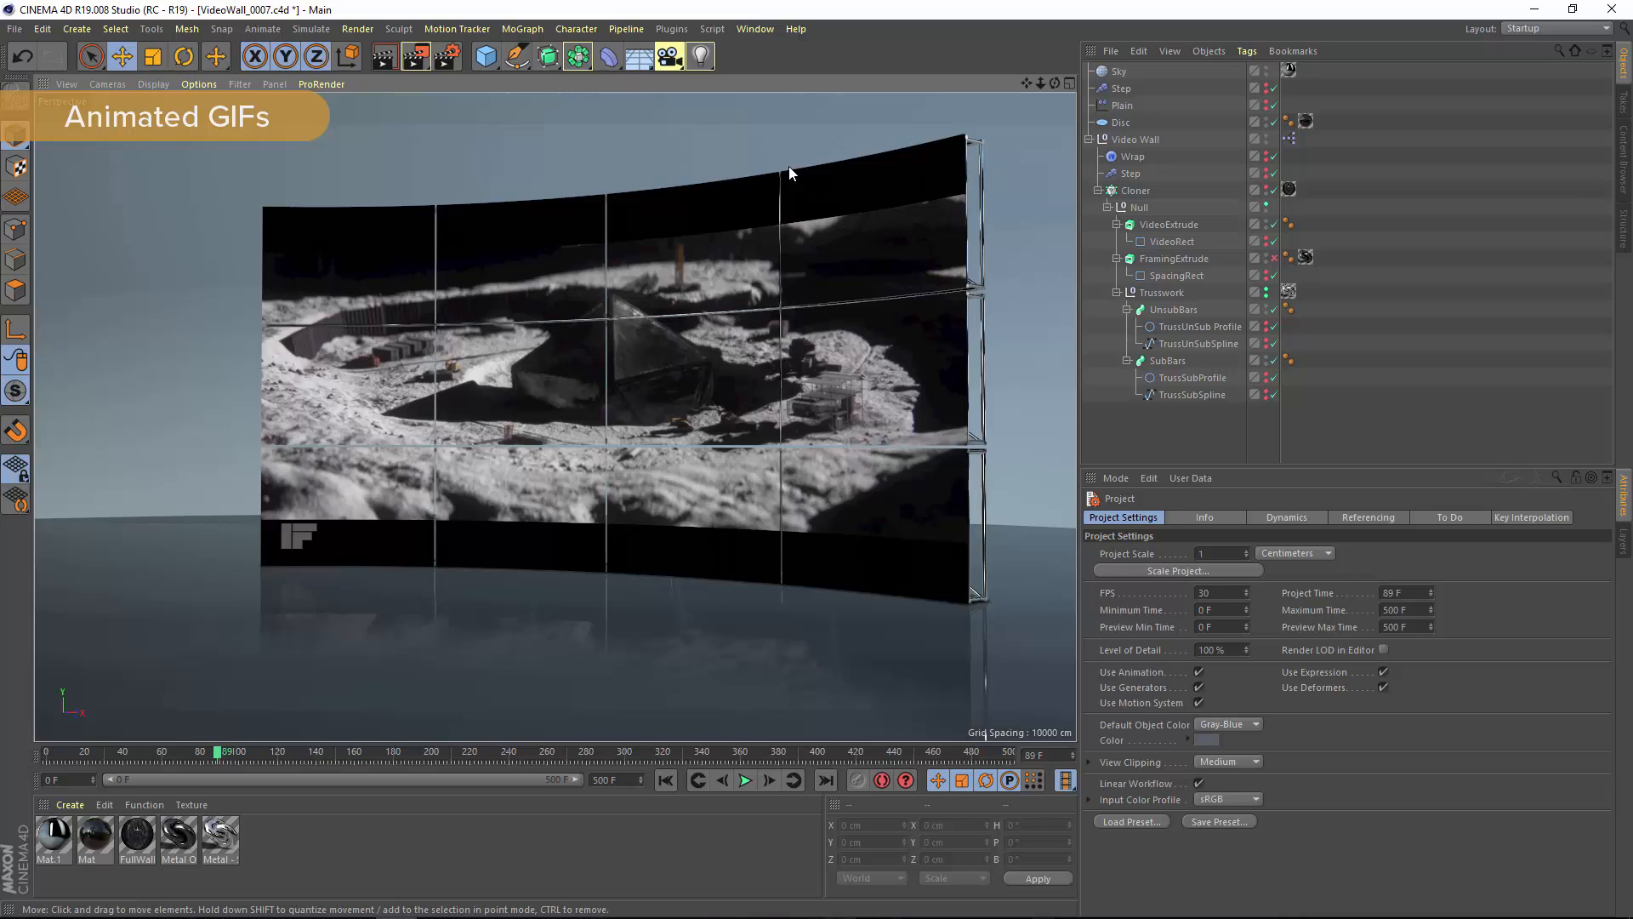
- Use the CV-Giphy plugin to create a multishader material from a search for "motion graphic"
click(682, 32)
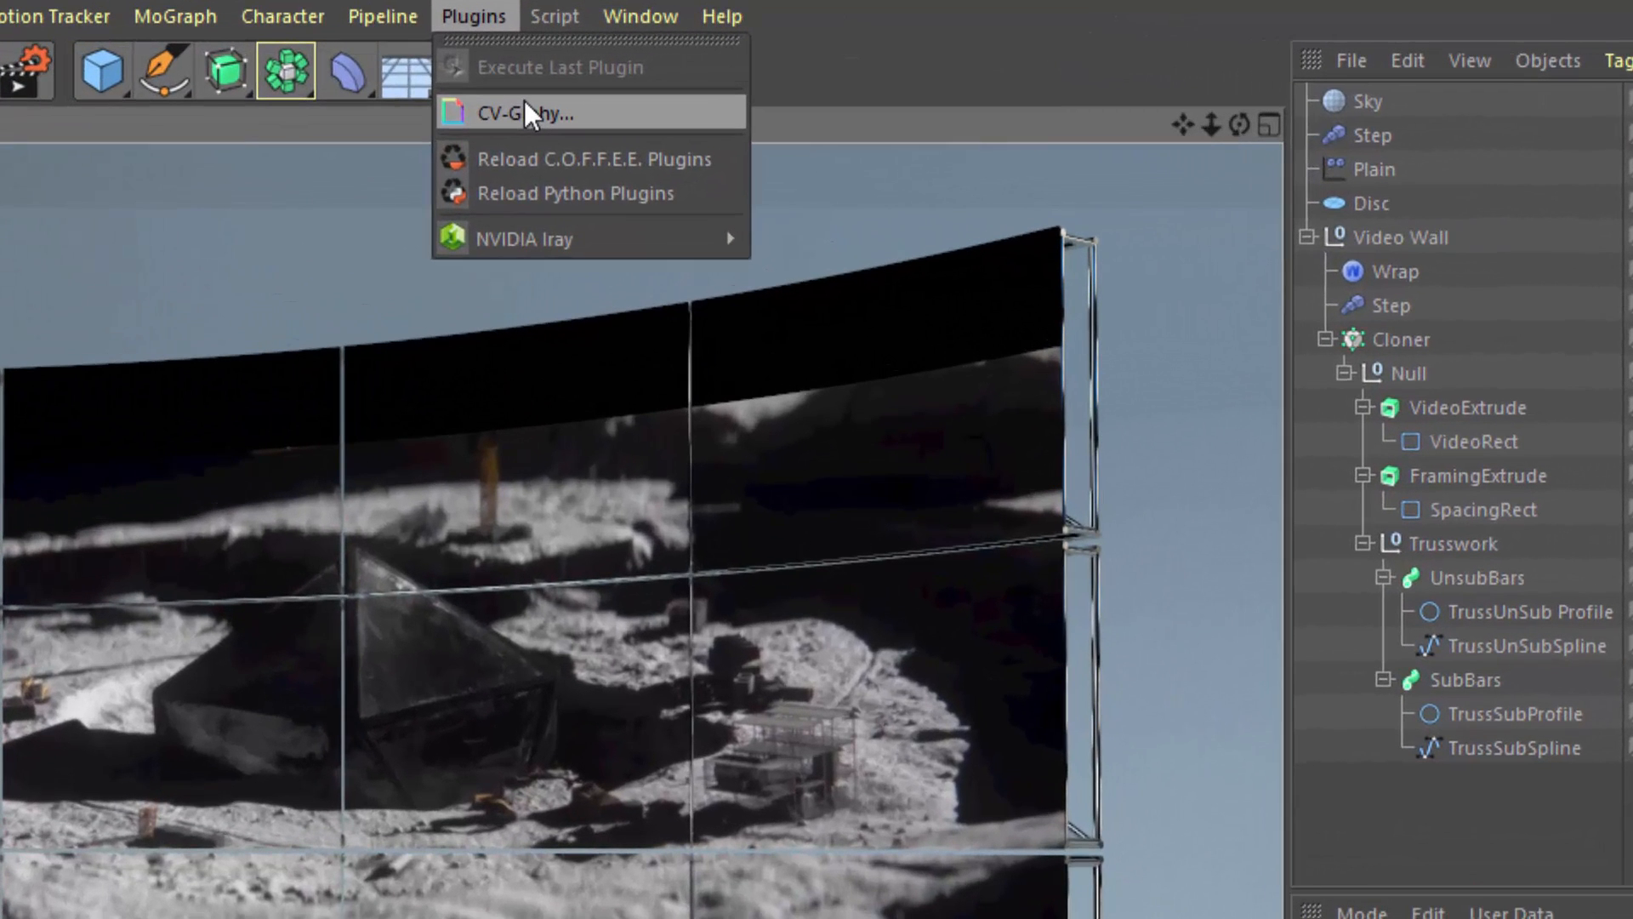
click(525, 104)
drag(512, 3, 628, 463)
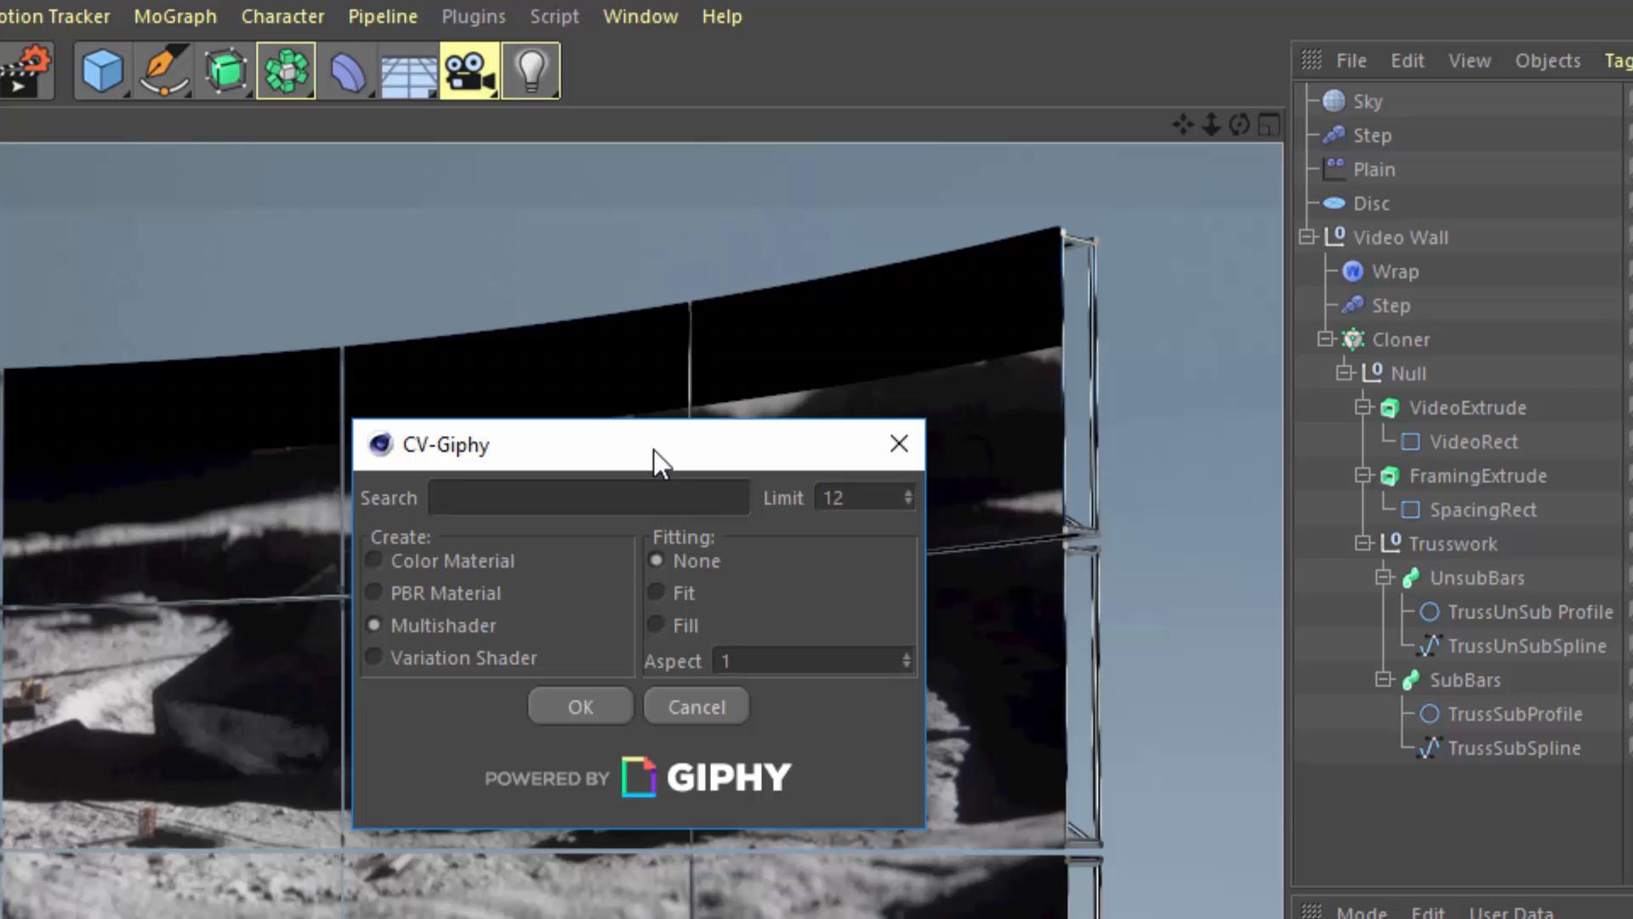
text(motion graphic)
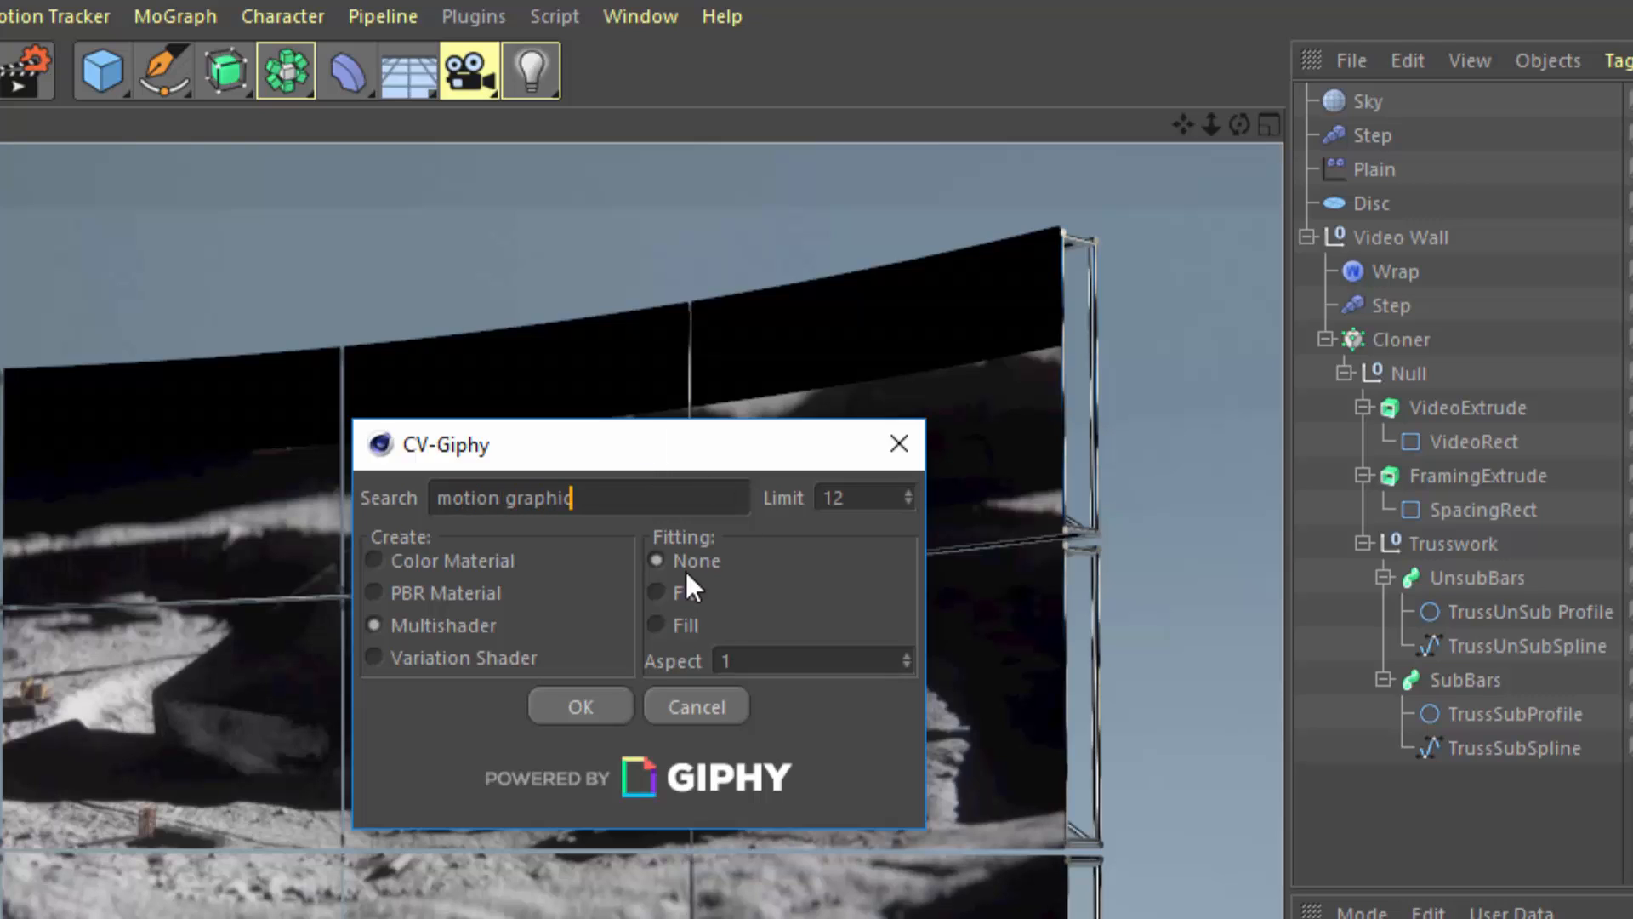
click(553, 710)
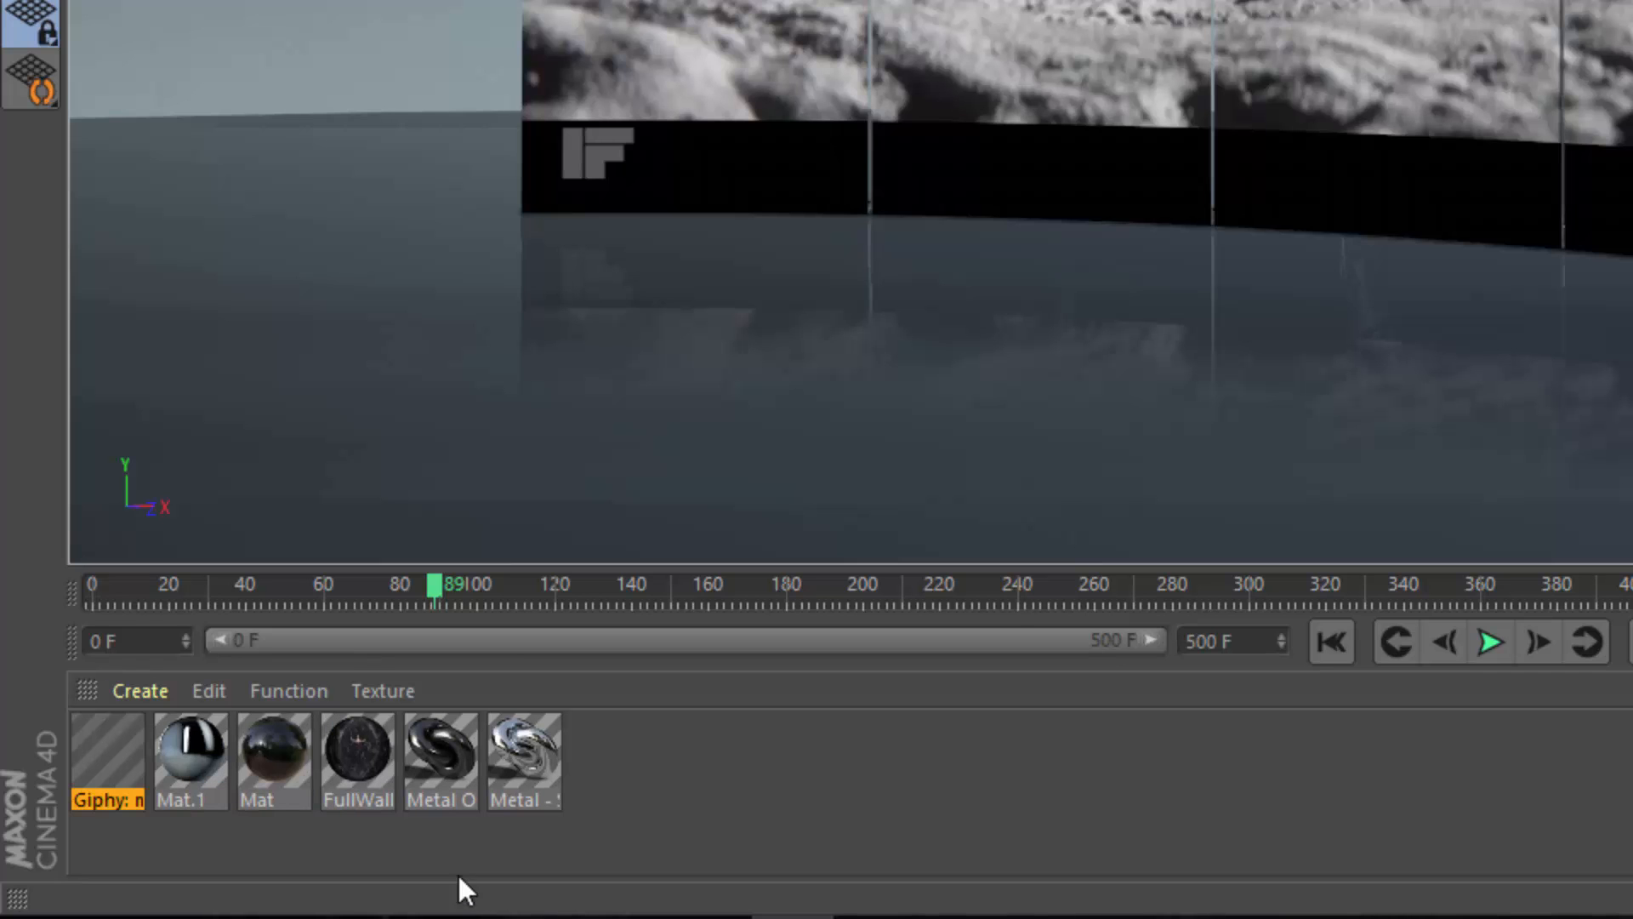
- Inspect the animation settings of the first texture in the Giphy material's Multi Shader, and close the material editor
double_click(115, 763)
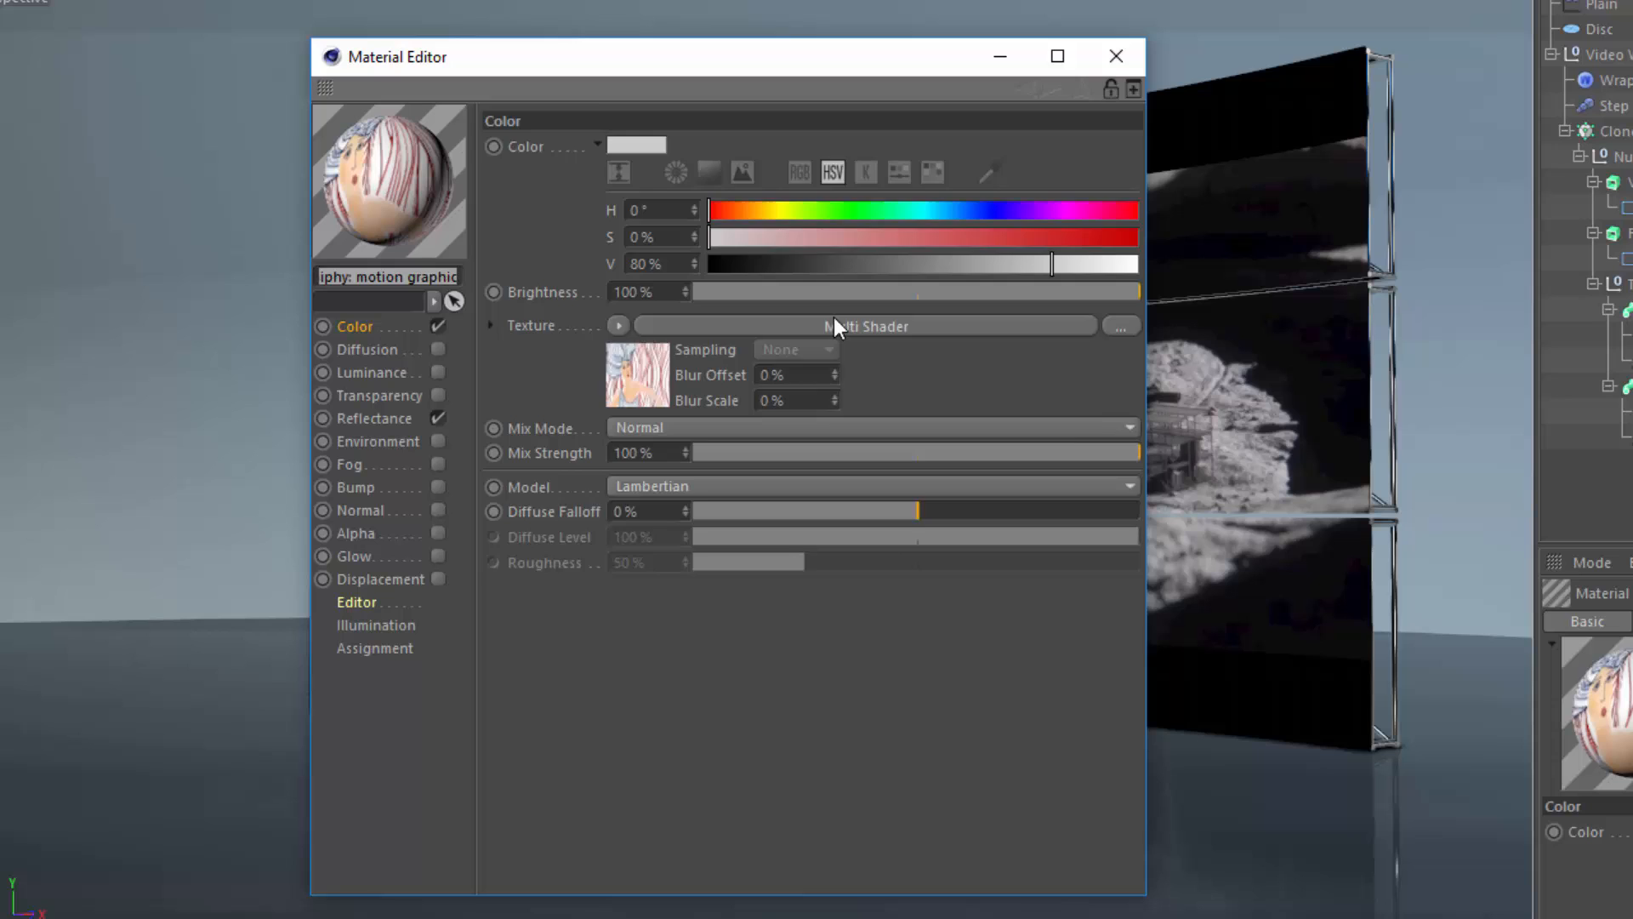
click(833, 326)
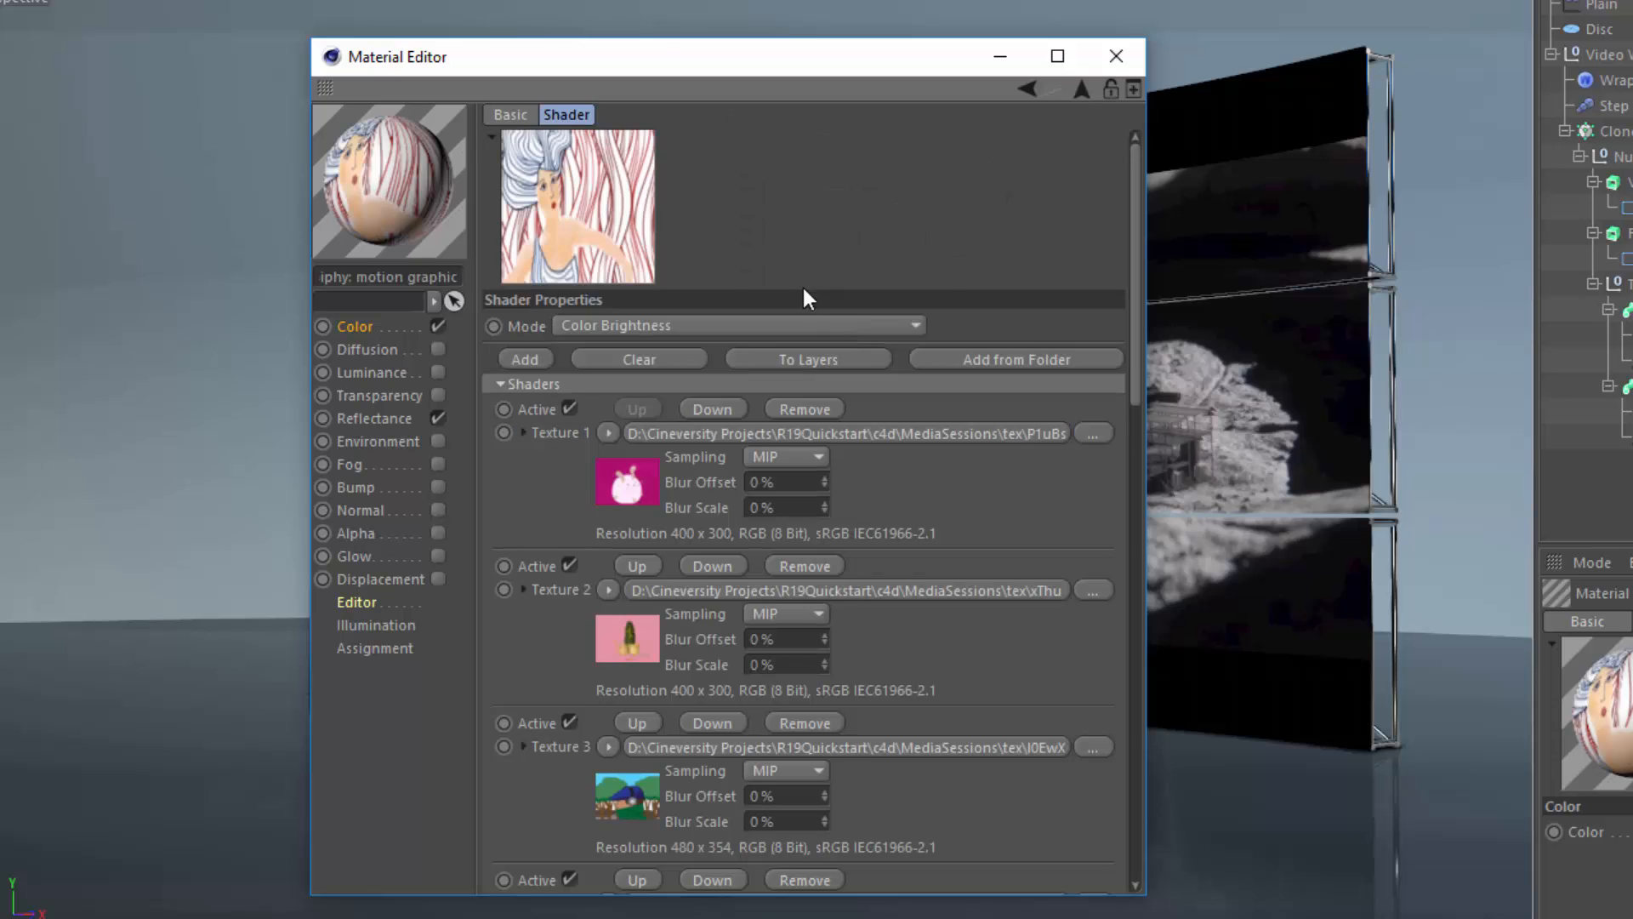
click(858, 435)
click(676, 114)
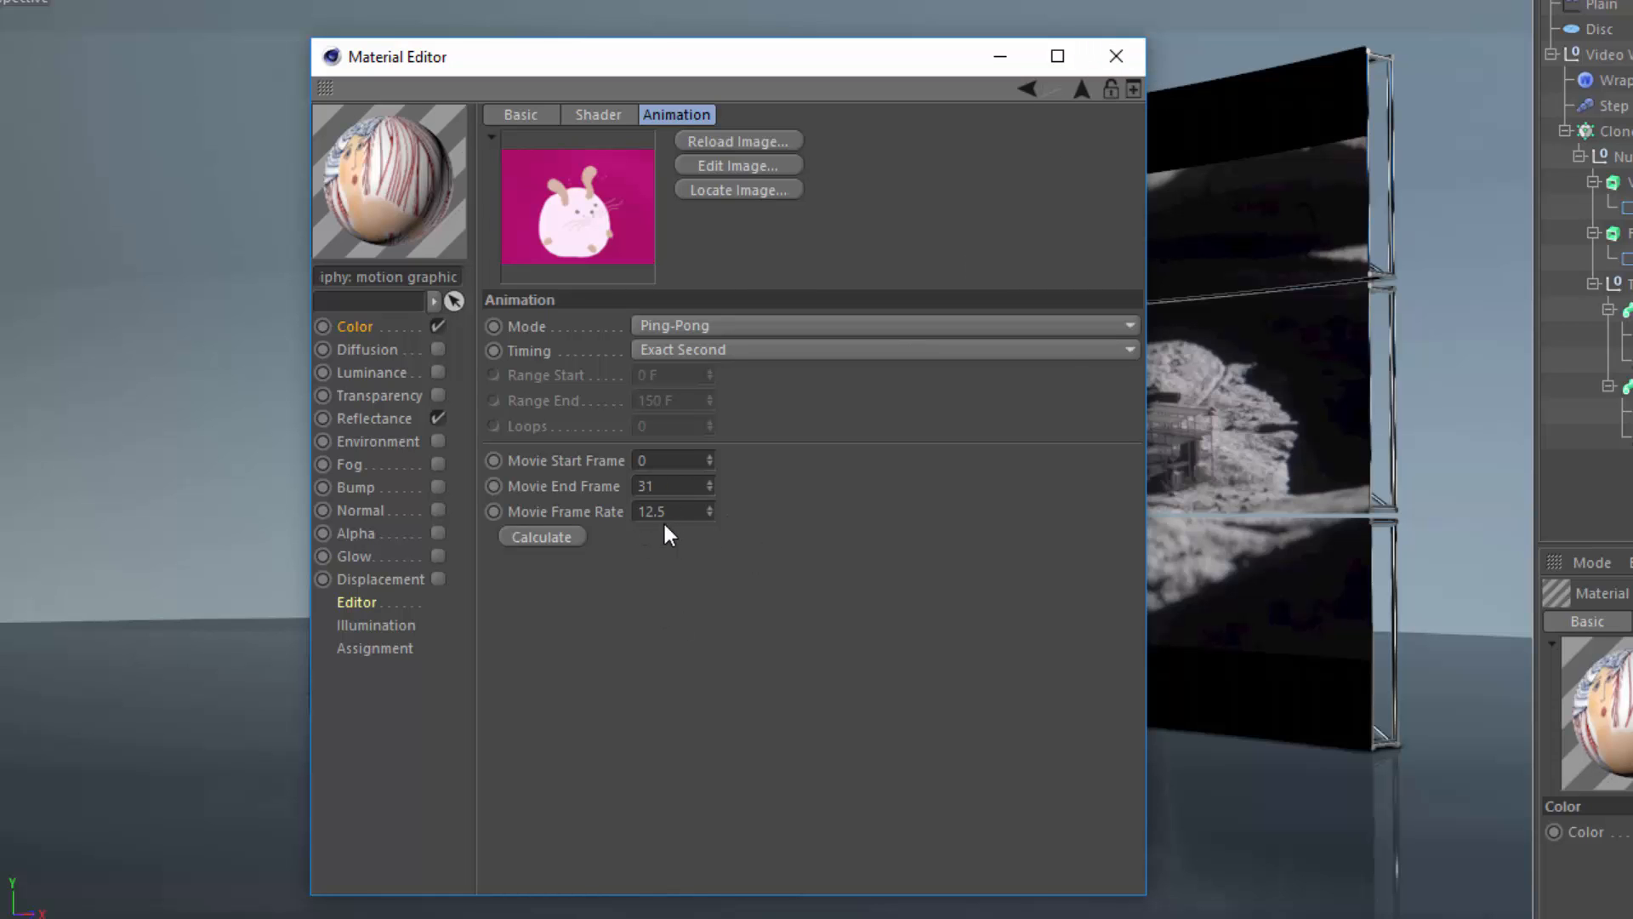
click(1117, 56)
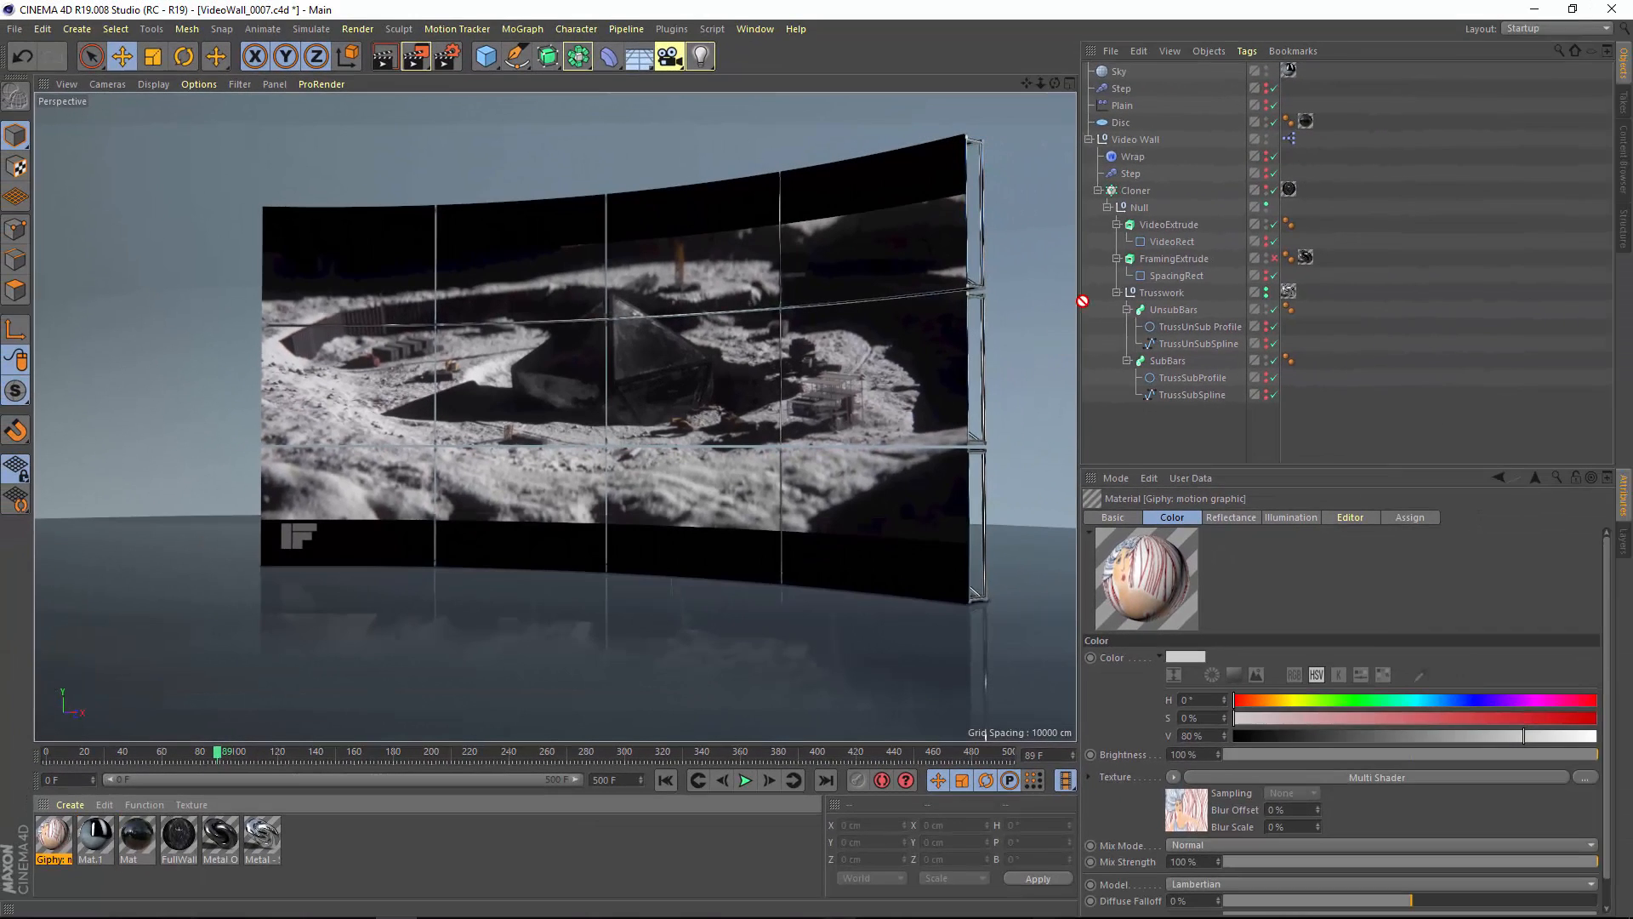
- Apply the Giphy material to the Cloner and preview the animated GIFs on the video wall
drag(1082, 301, 1140, 191)
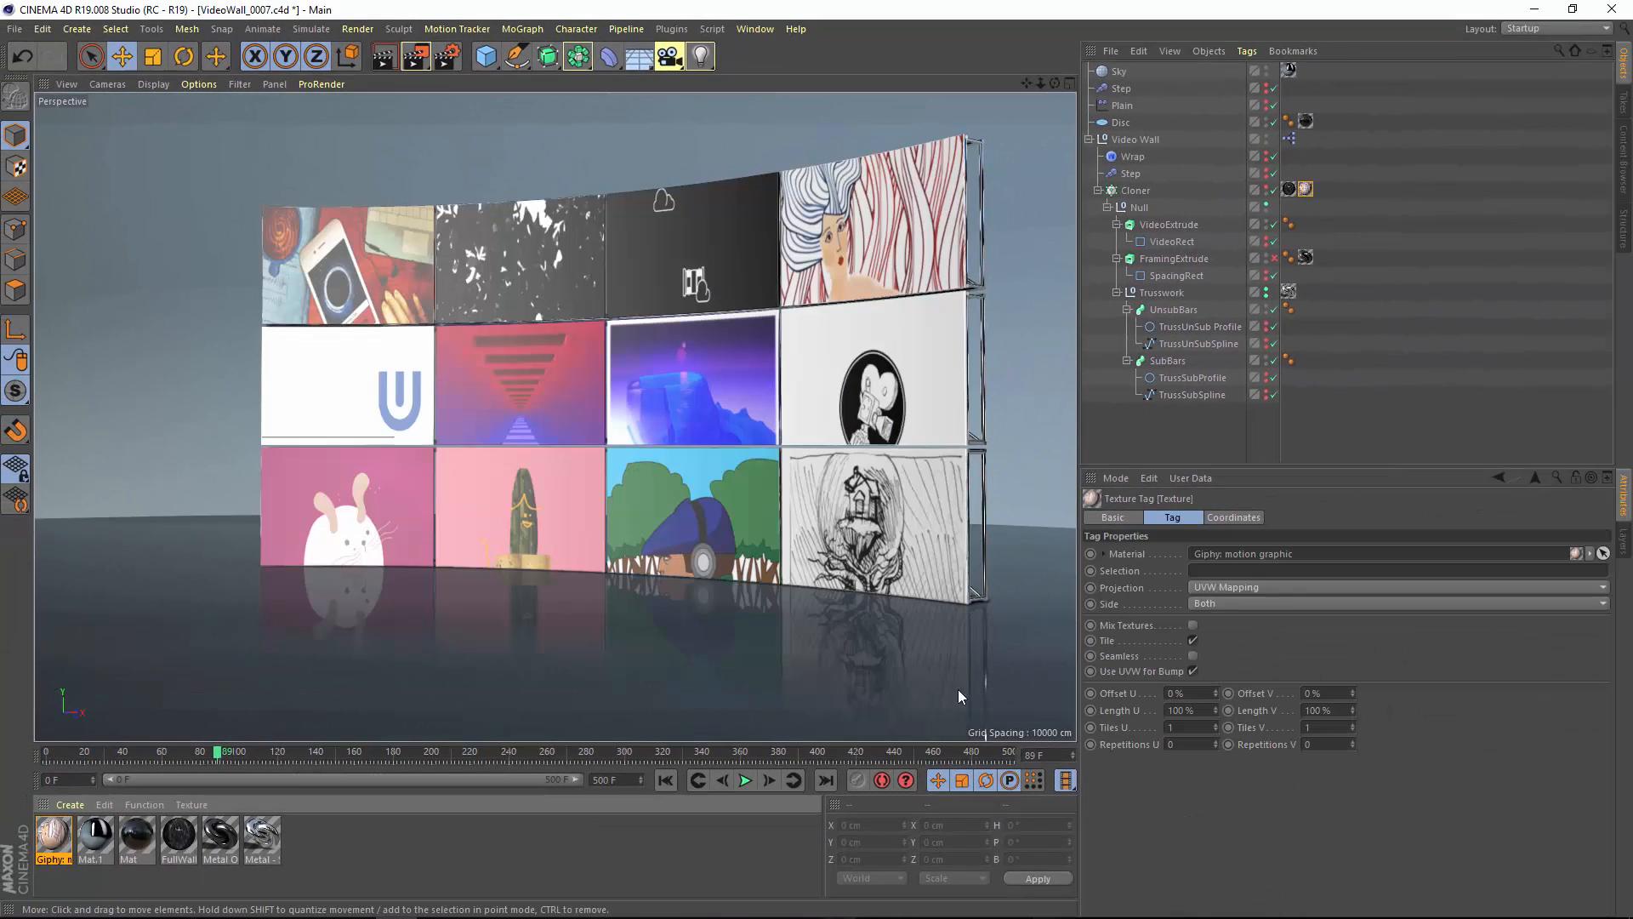
click(698, 783)
click(747, 781)
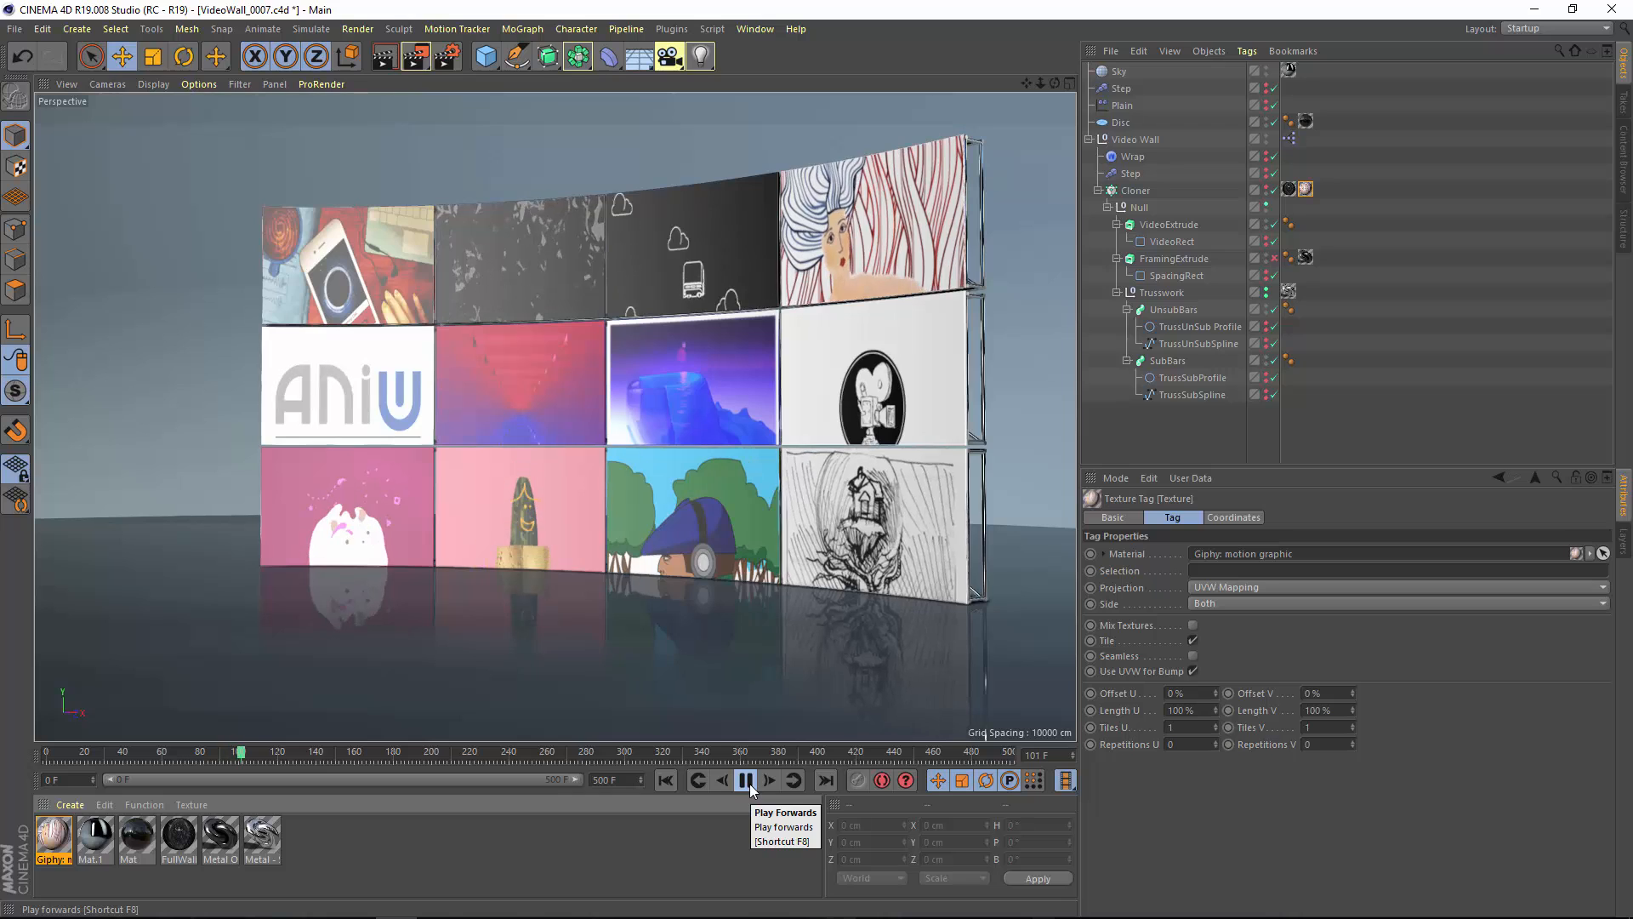
click(746, 780)
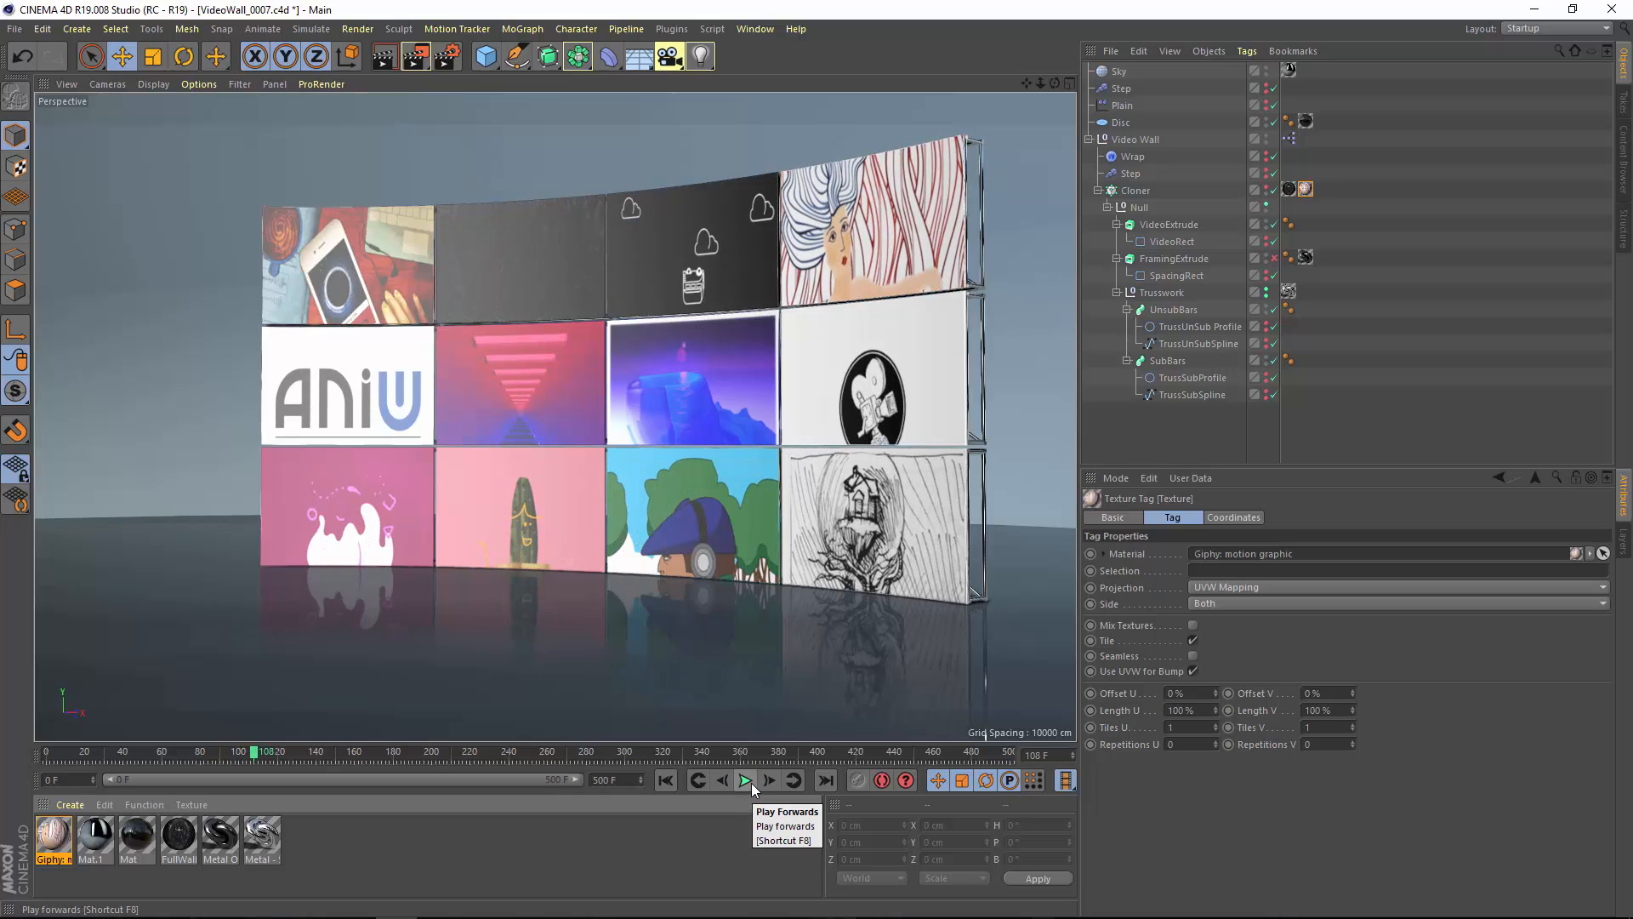